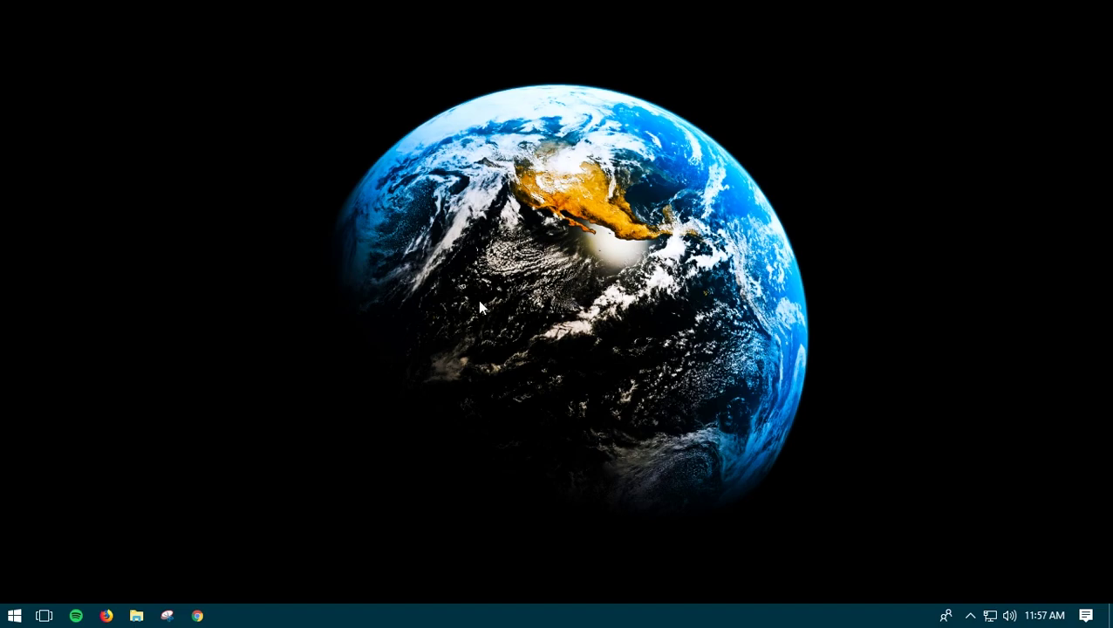
Launch Chrome and go to google.com
left_click(197, 616)
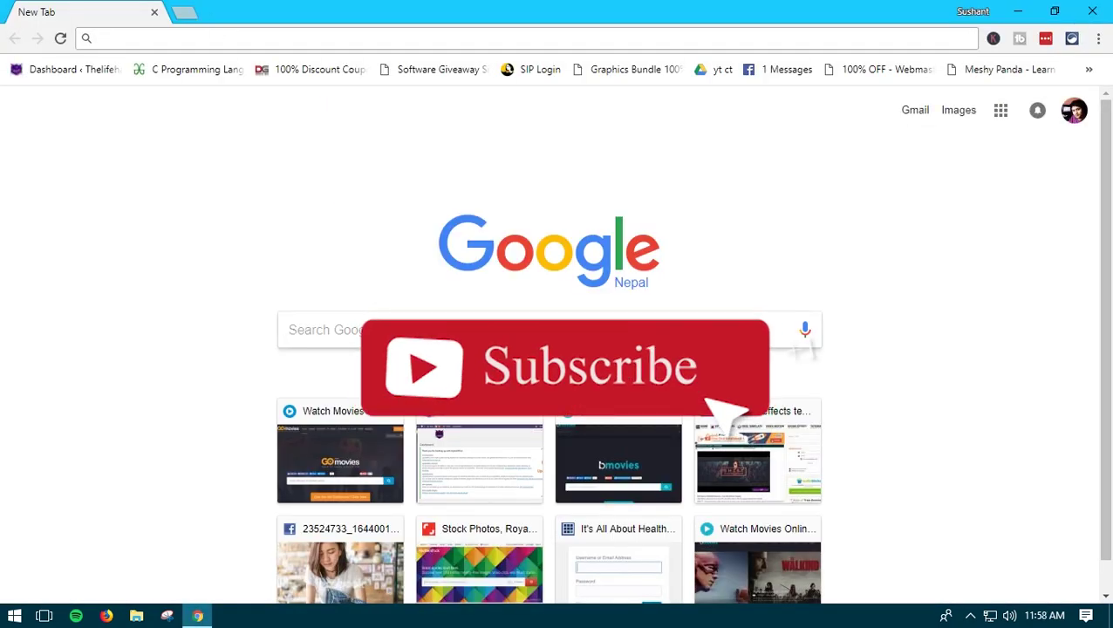
left_click(375, 327)
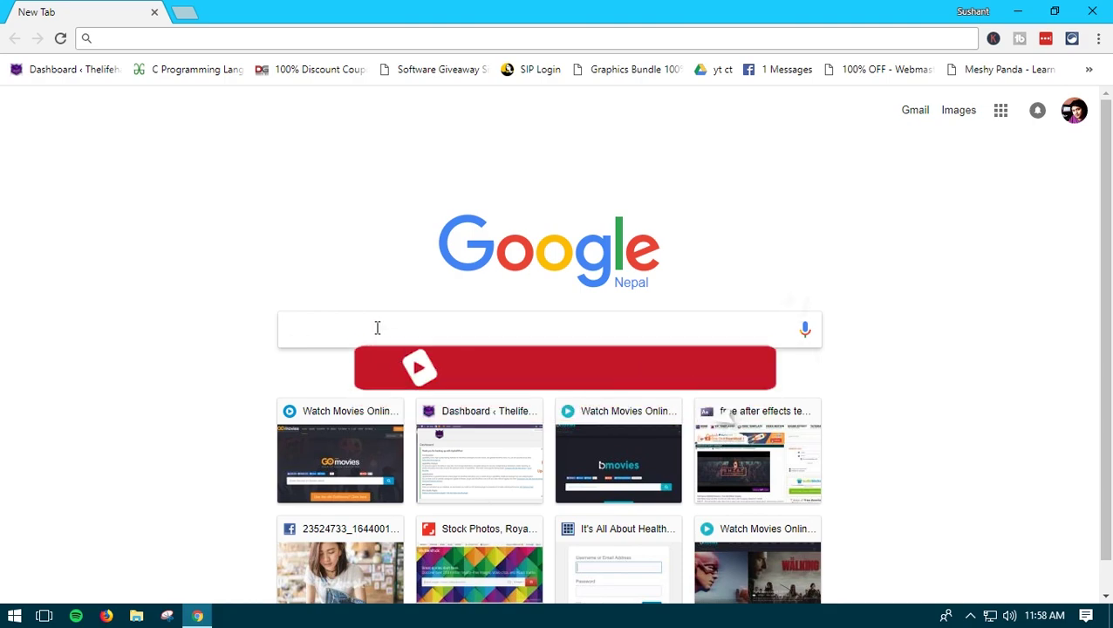
type("go")
key("Down")
key("Return")
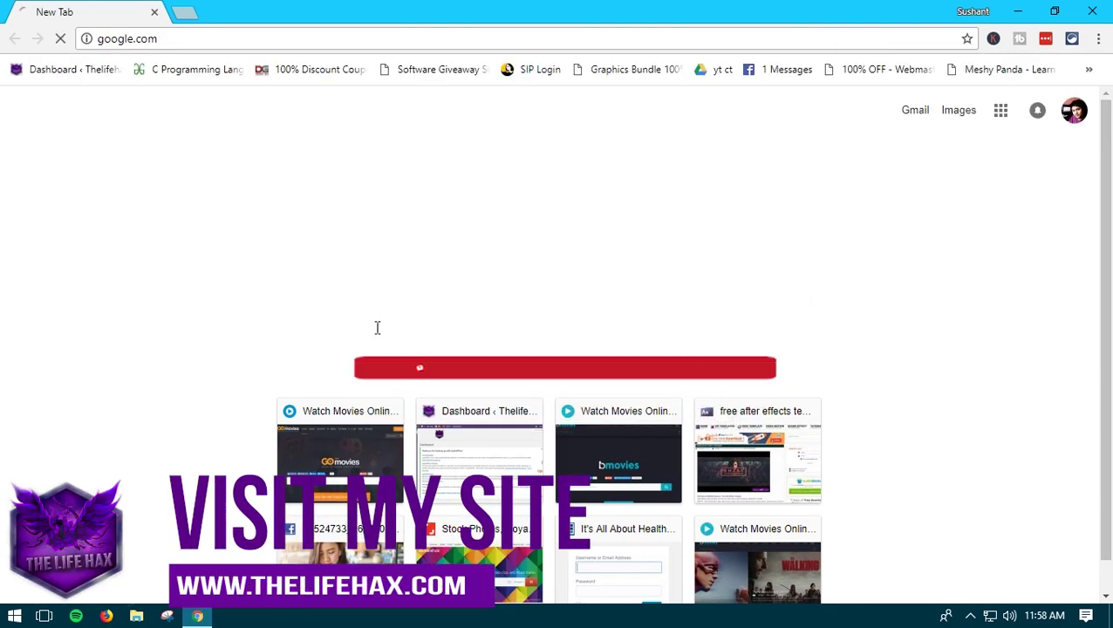
Search Google for 'audacity'
left_click(389, 332)
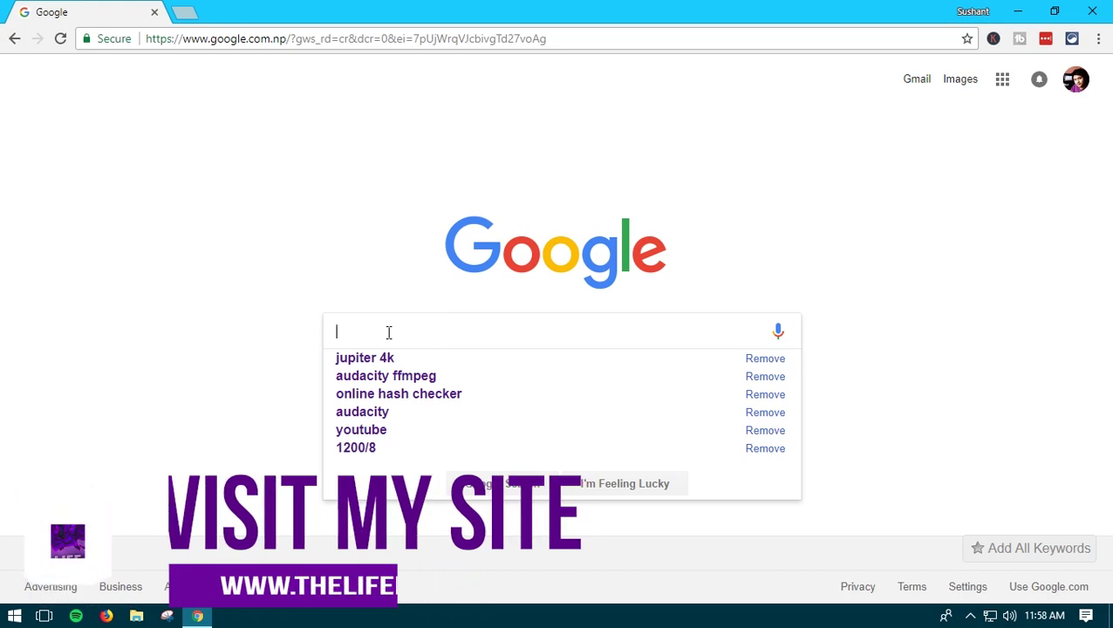
type("auda")
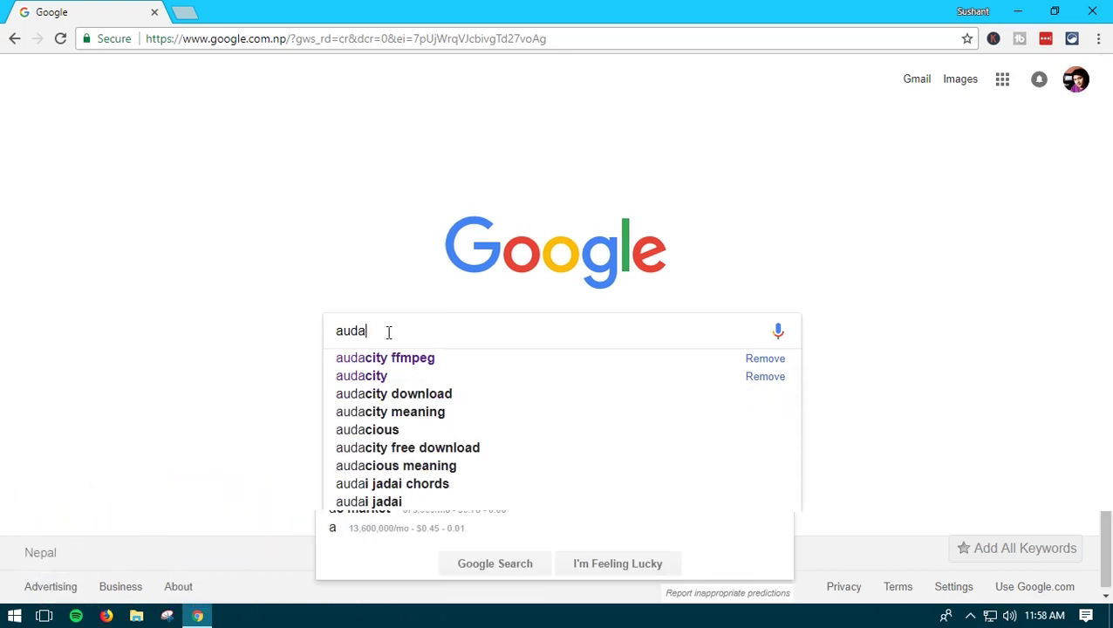
key("Down")
key("Down")
key("Return")
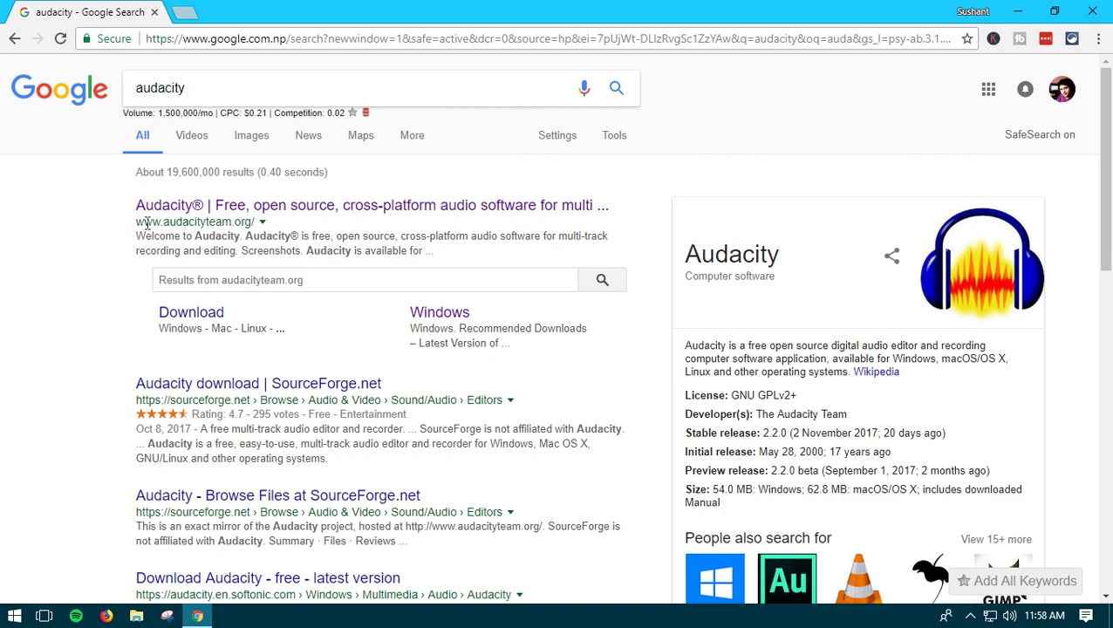
Open the official audacityteam.org result in a new tab
left_click_drag(147, 222, 255, 222)
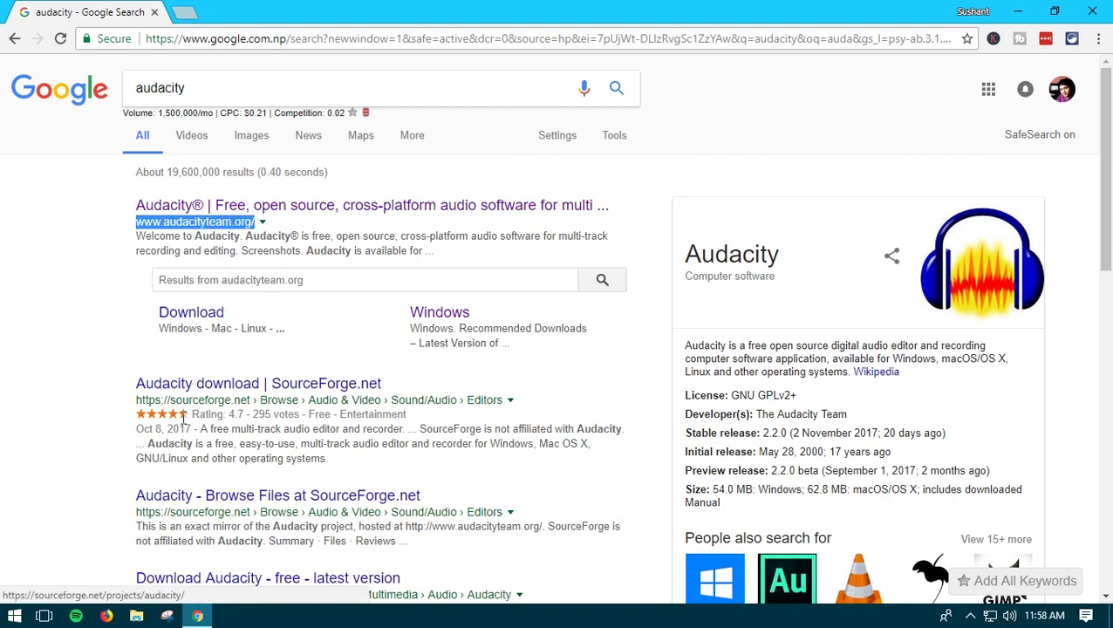
left_click_drag(168, 399, 248, 400)
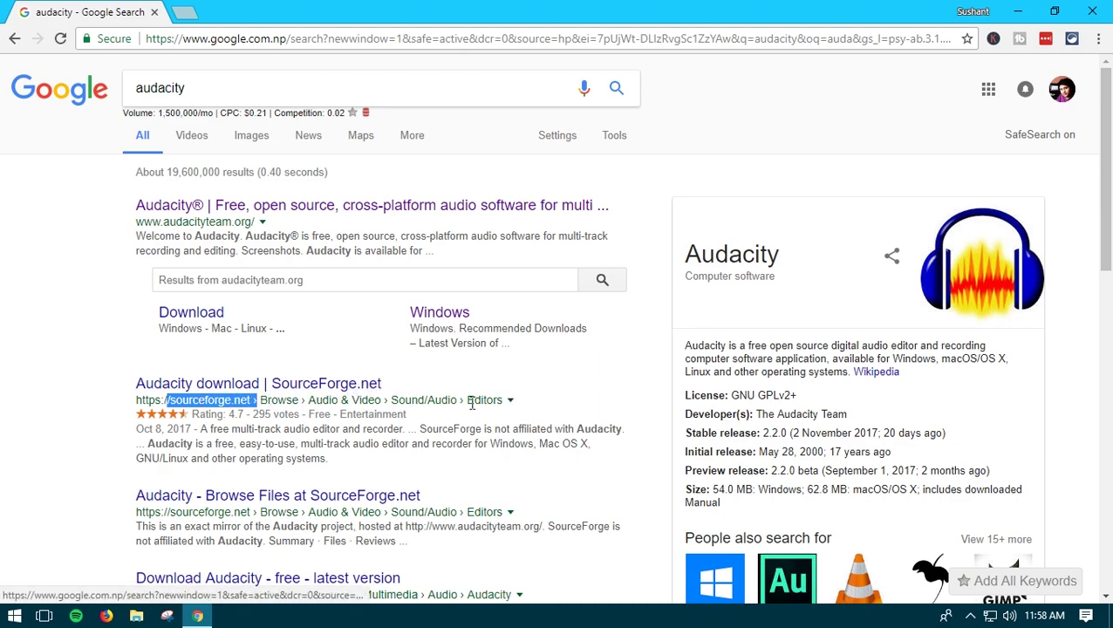
right_click(240, 208)
left_click(125, 294)
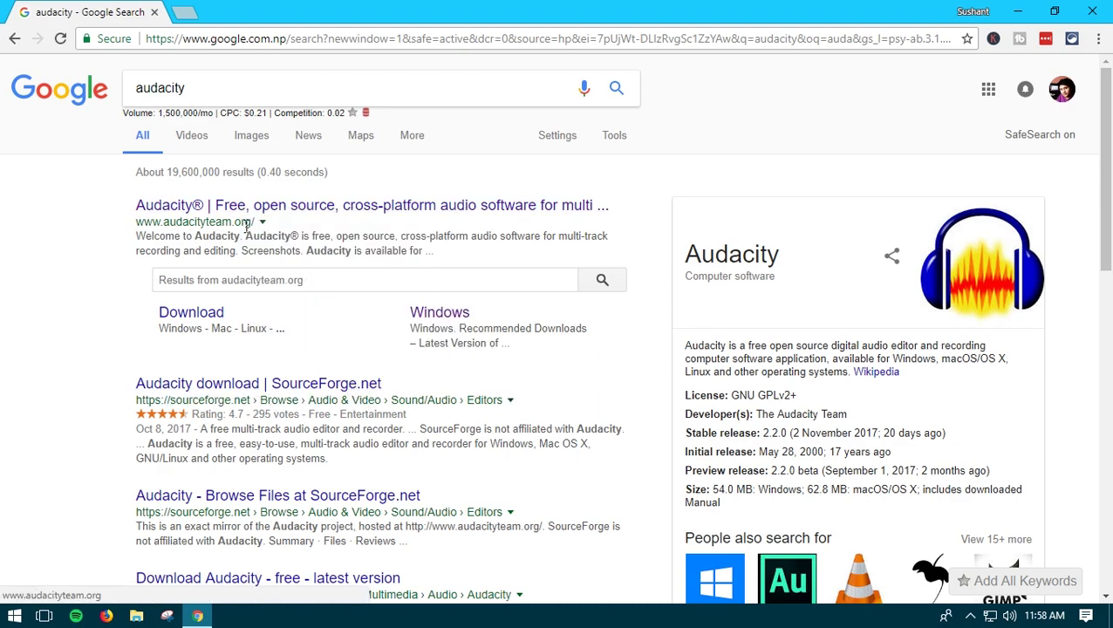
right_click(268, 212)
left_click(297, 216)
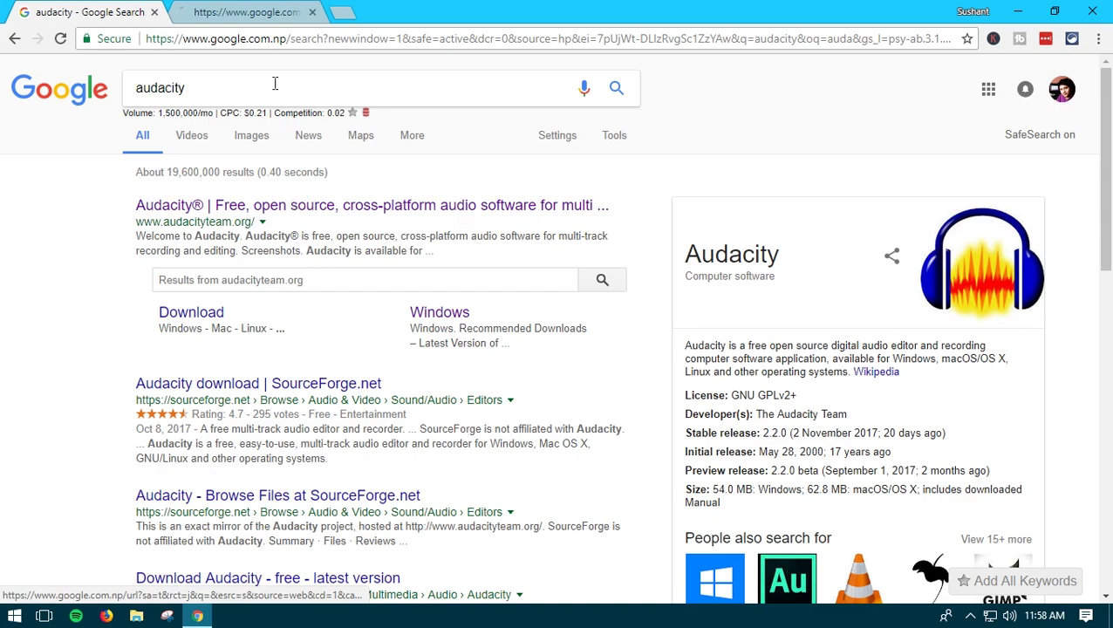
On the audacityteam.org tab, follow 'Download Audacity 2.2.0' to the Audacity for Windows page
left_click(259, 10)
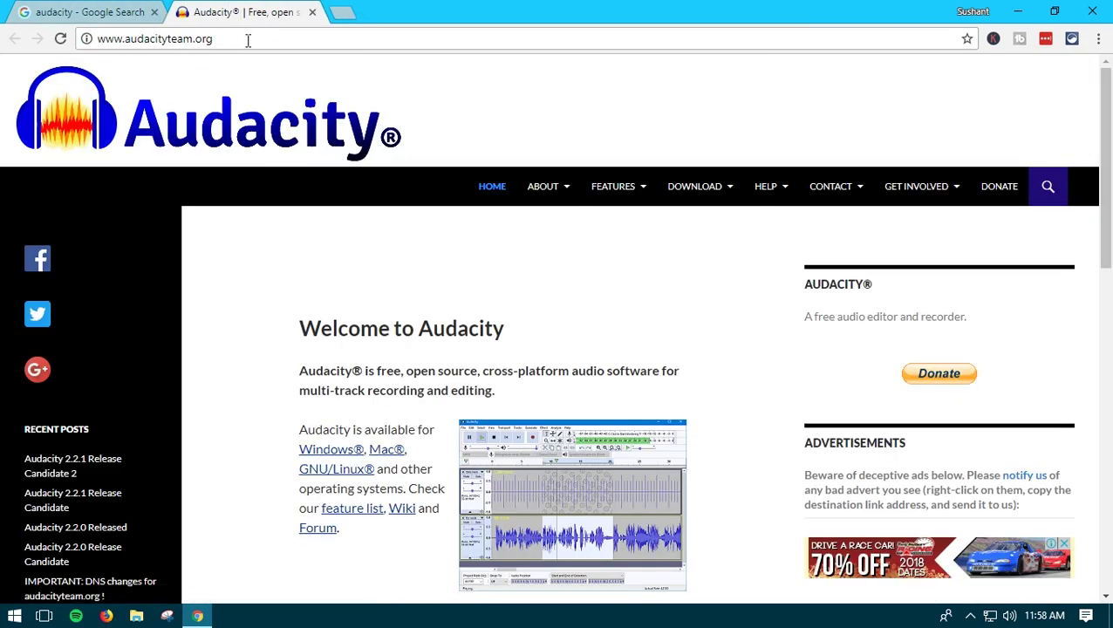
scroll(354, 206, "down", 4)
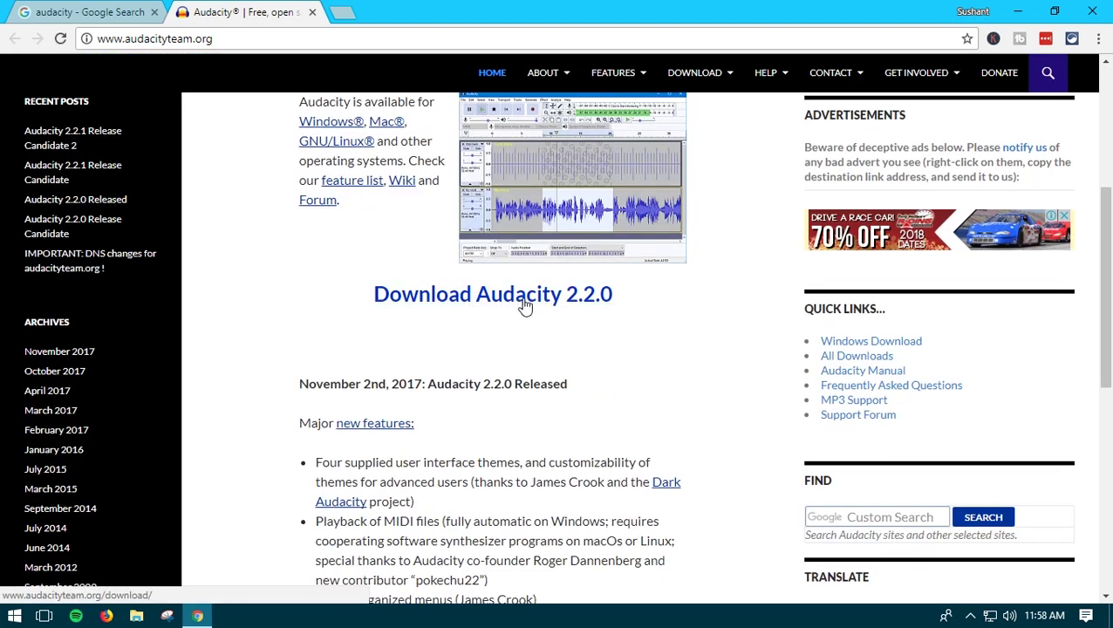
left_click(600, 305)
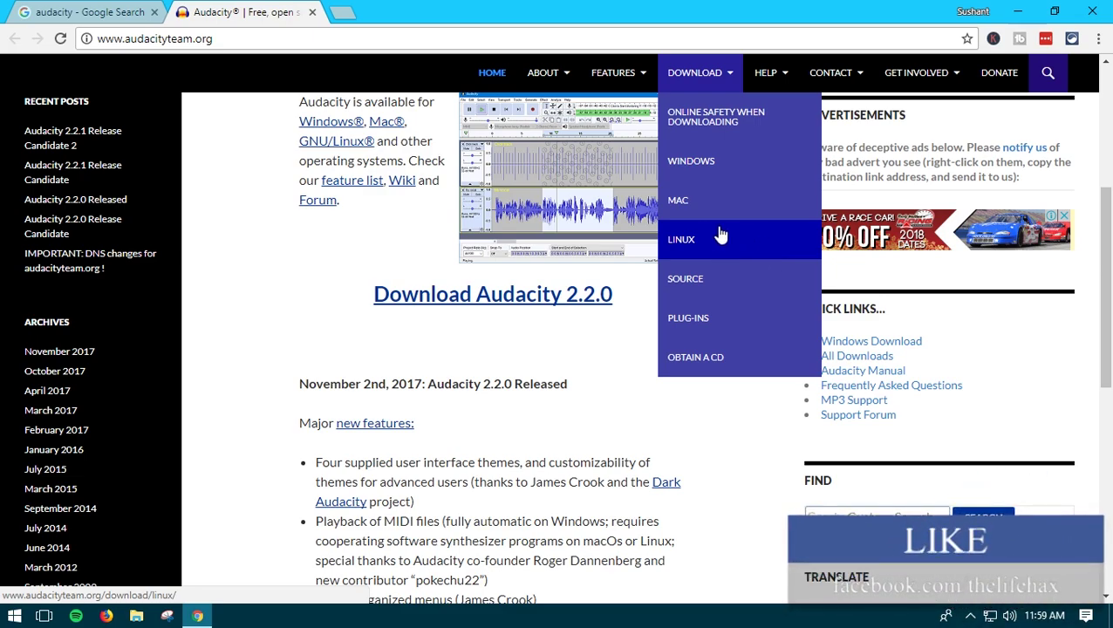
mouse_move(766, 72)
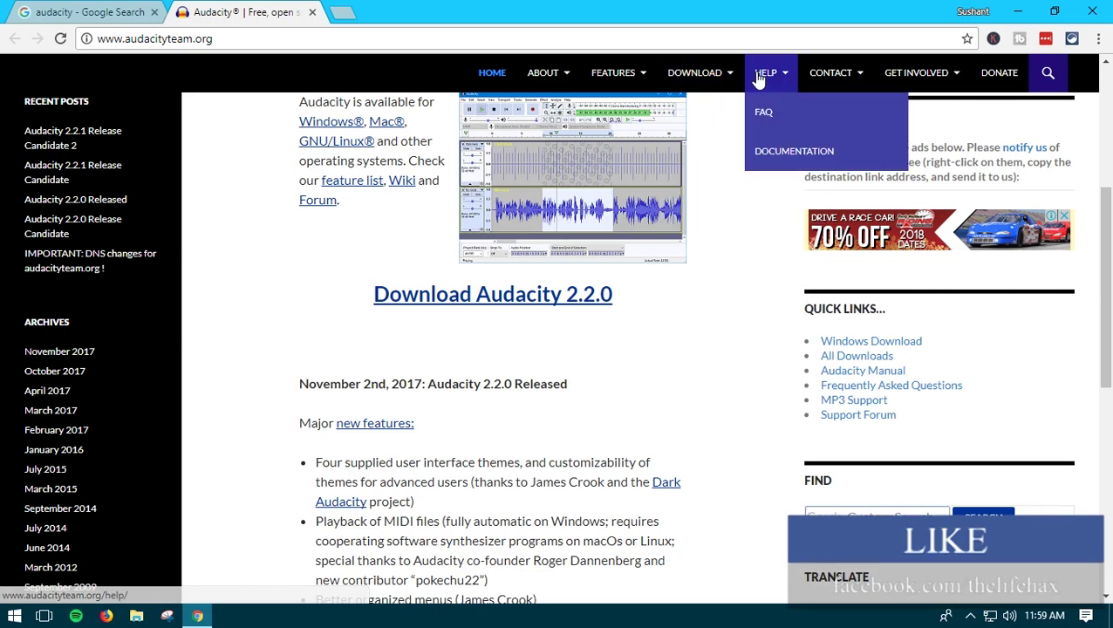
scroll(515, 341, "down", 3)
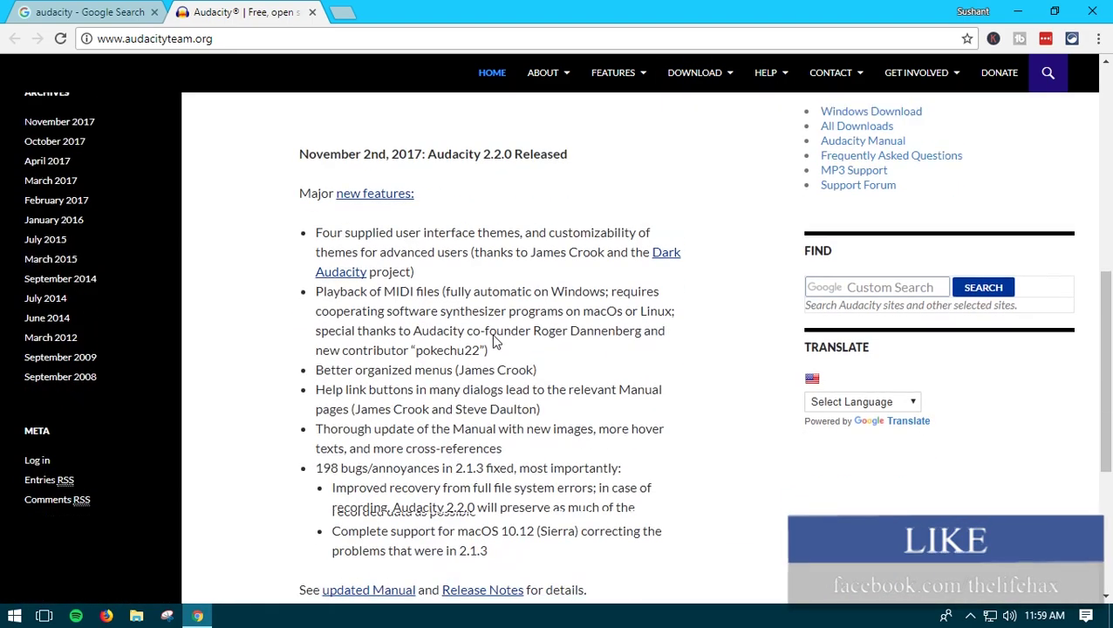
scroll(494, 342, "up", 4)
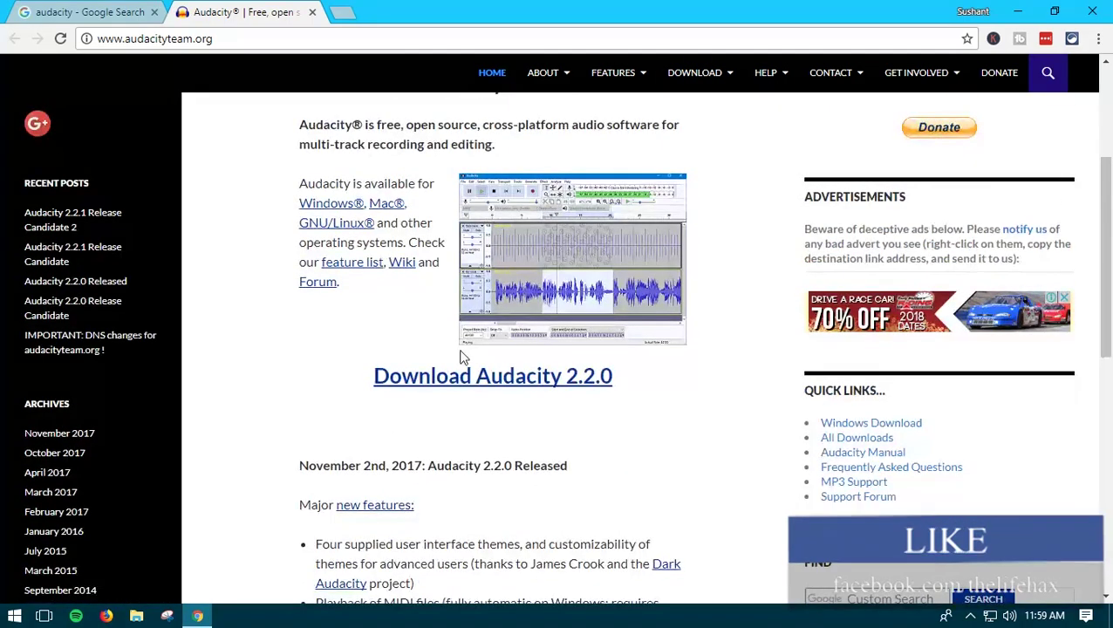
left_click(513, 375)
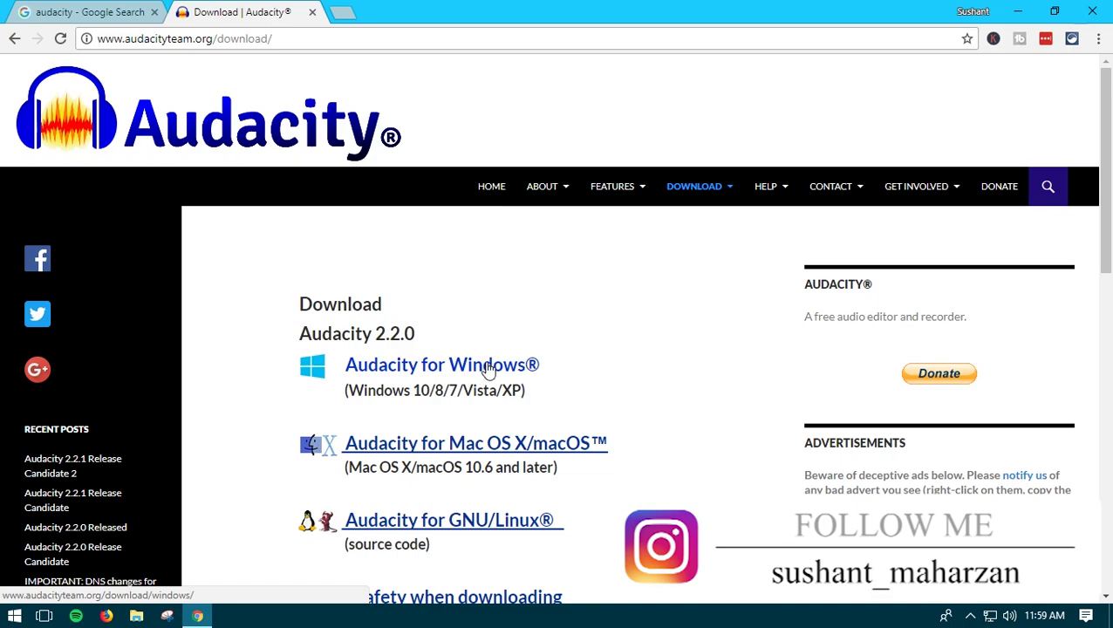
left_click(488, 370)
scroll(405, 349, "down", 1)
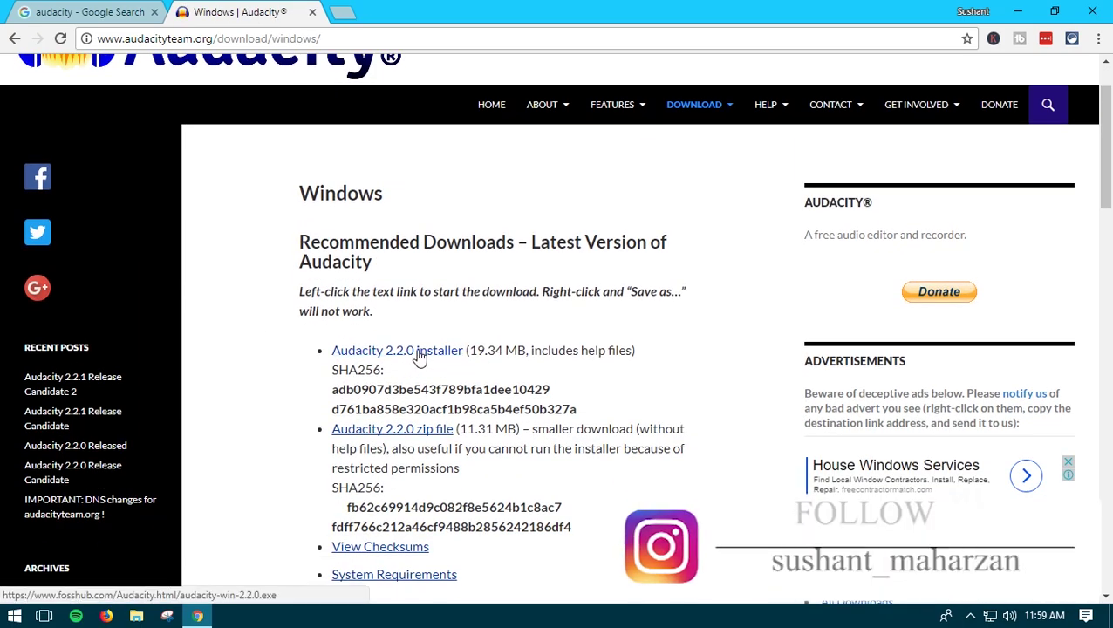
Download audacity-win-2.2.0.exe from FossHub and wait for it to finish
left_click(419, 354)
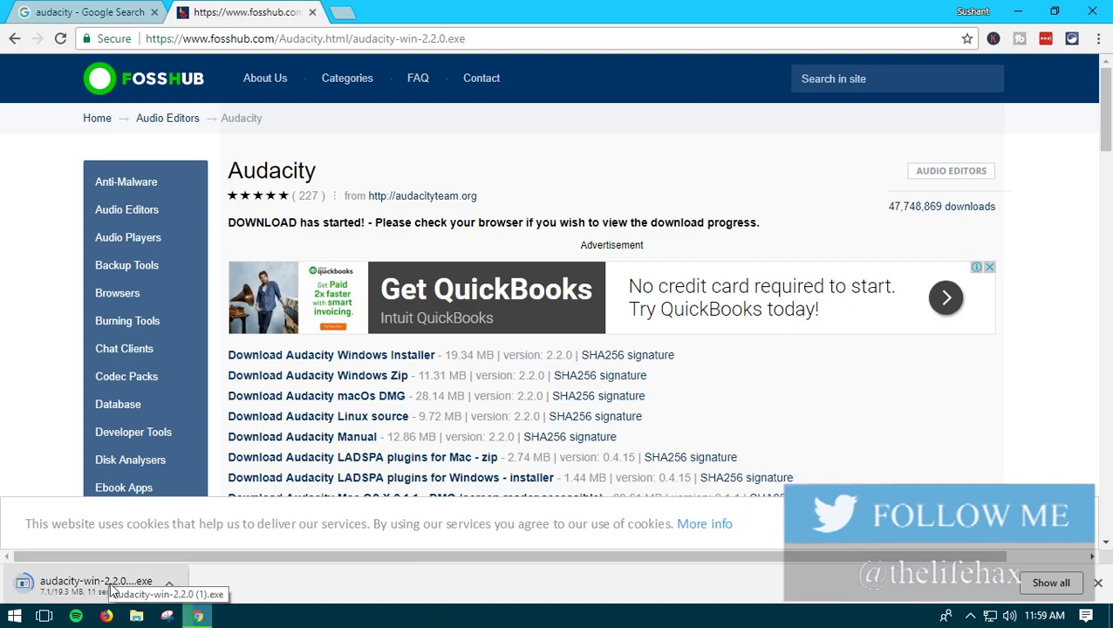
scroll(436, 339, "down", 3)
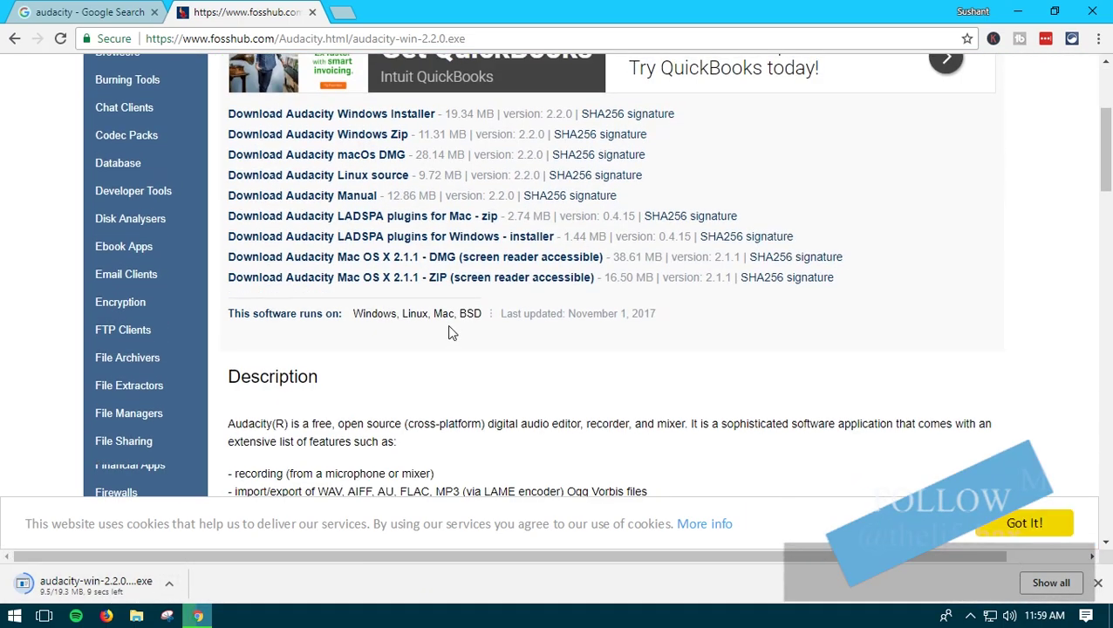
scroll(450, 332, "up", 3)
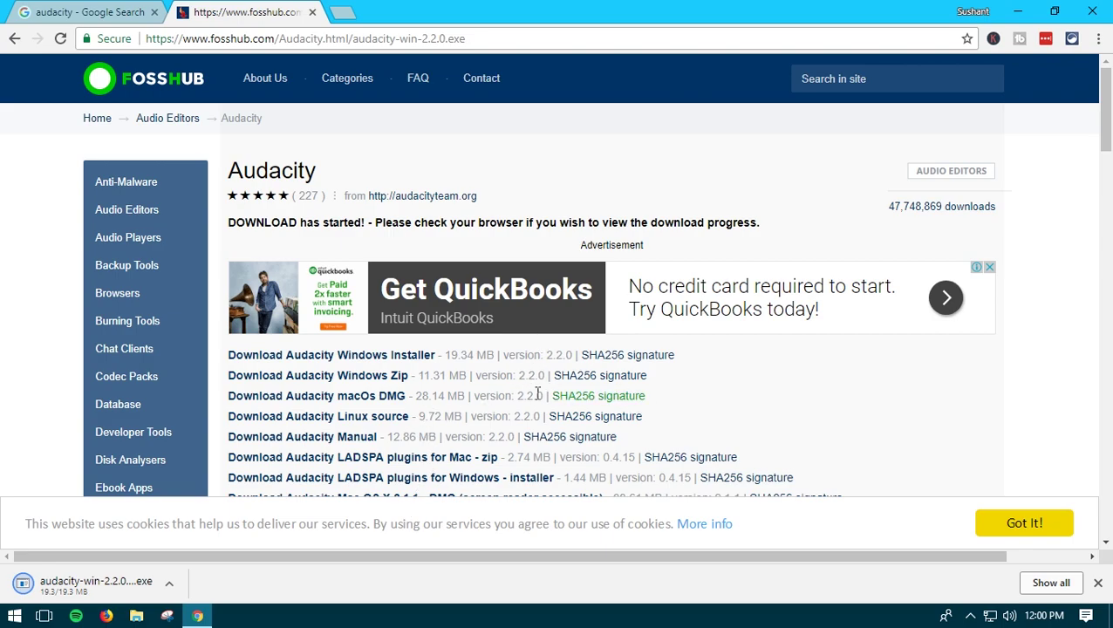
Show the finished download in Downloads and run audacity-win-2.2.0.exe
left_click(171, 591)
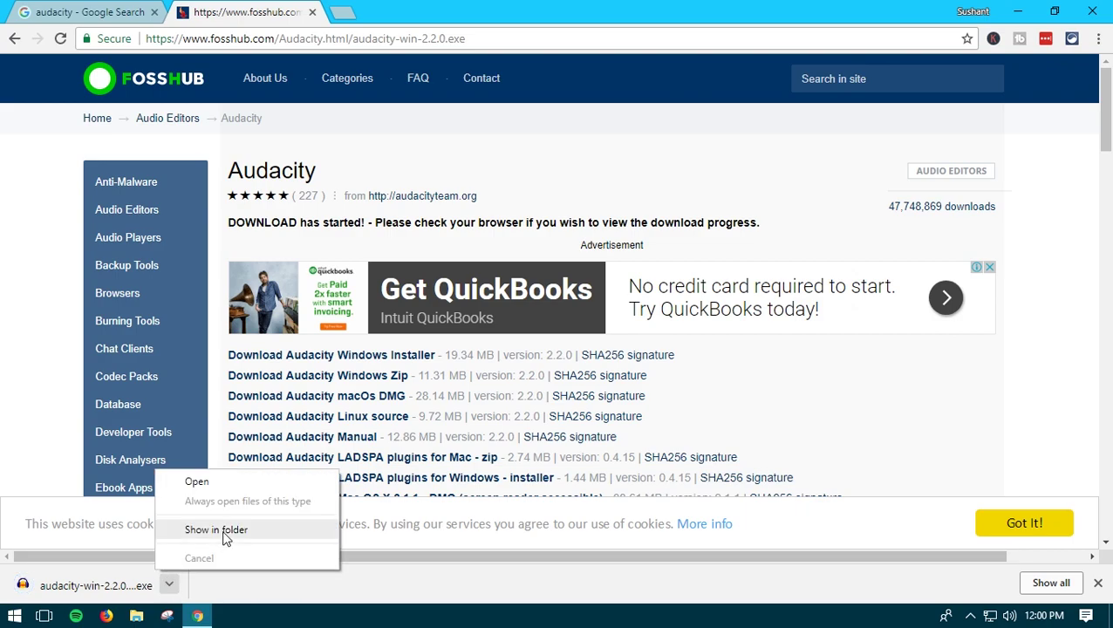
left_click(229, 530)
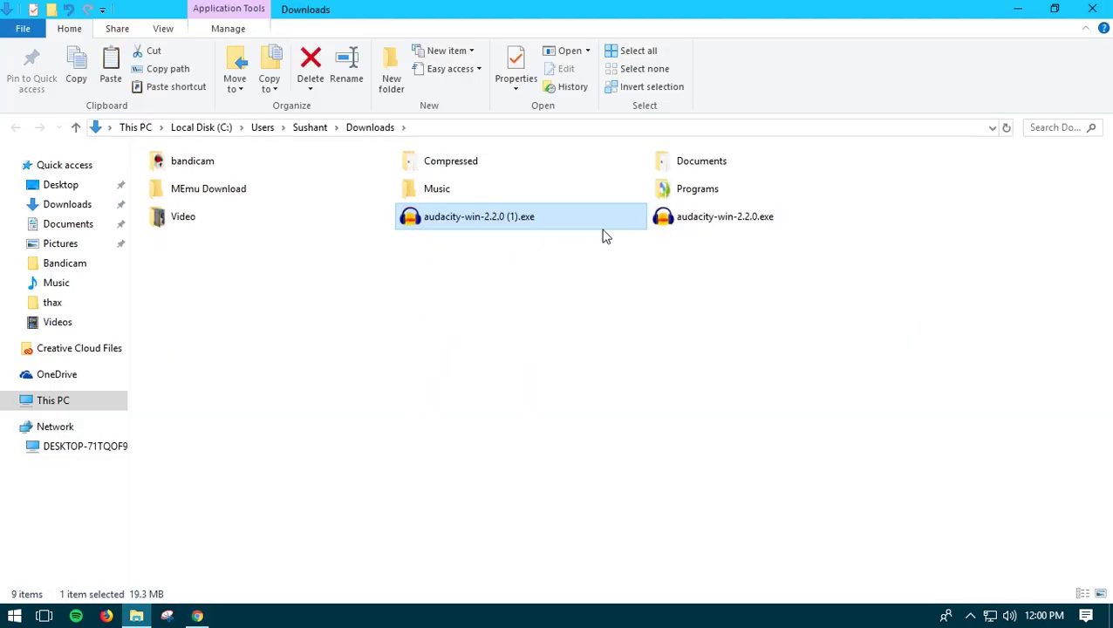
left_click(706, 223)
right_click(706, 224)
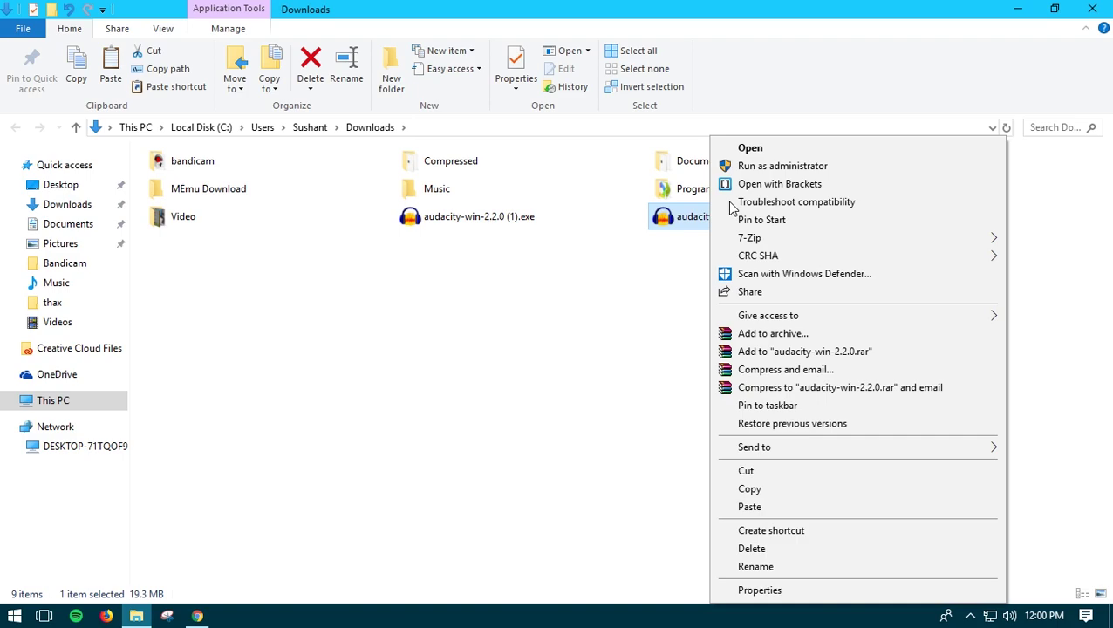
left_click(761, 167)
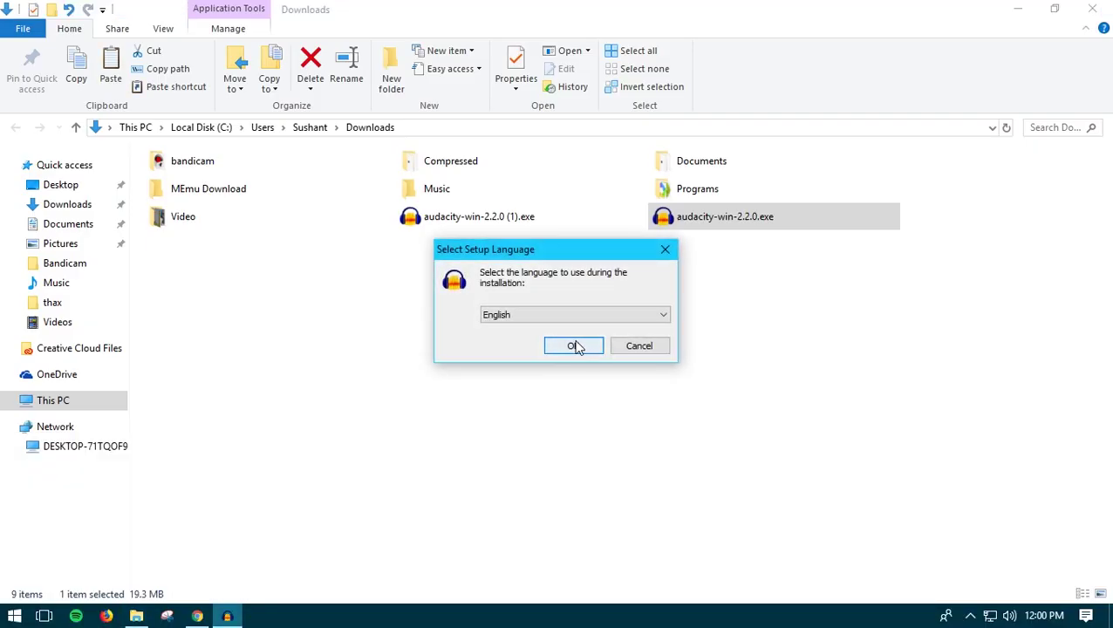
Install Audacity 2.2.0 at the default location with a desktop shortcut, then launch it
left_click(574, 350)
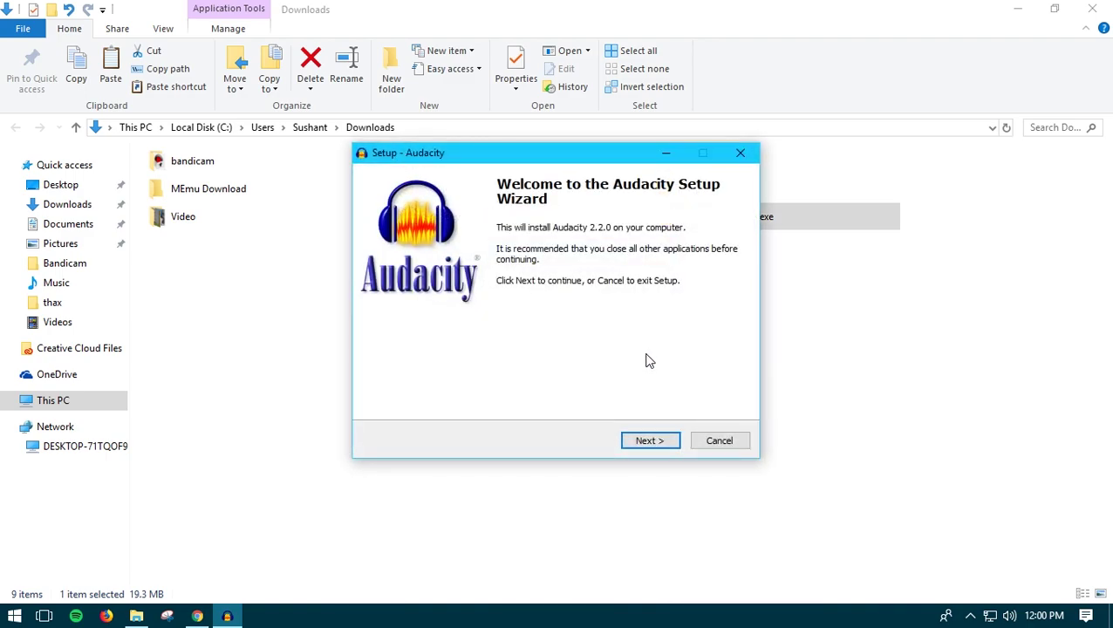
left_click(650, 442)
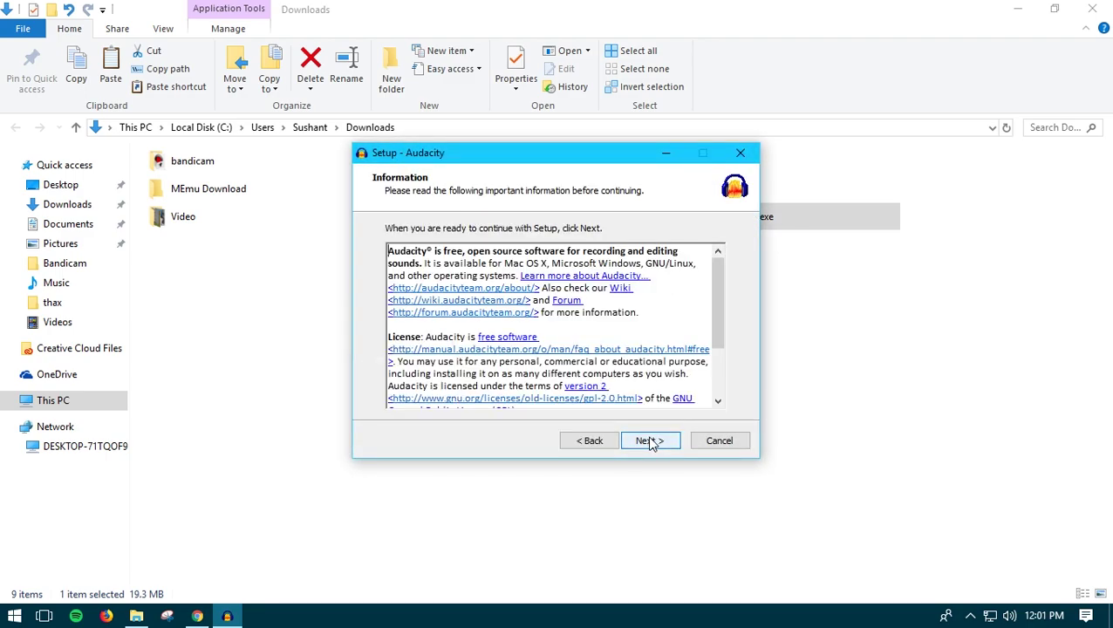
left_click(649, 445)
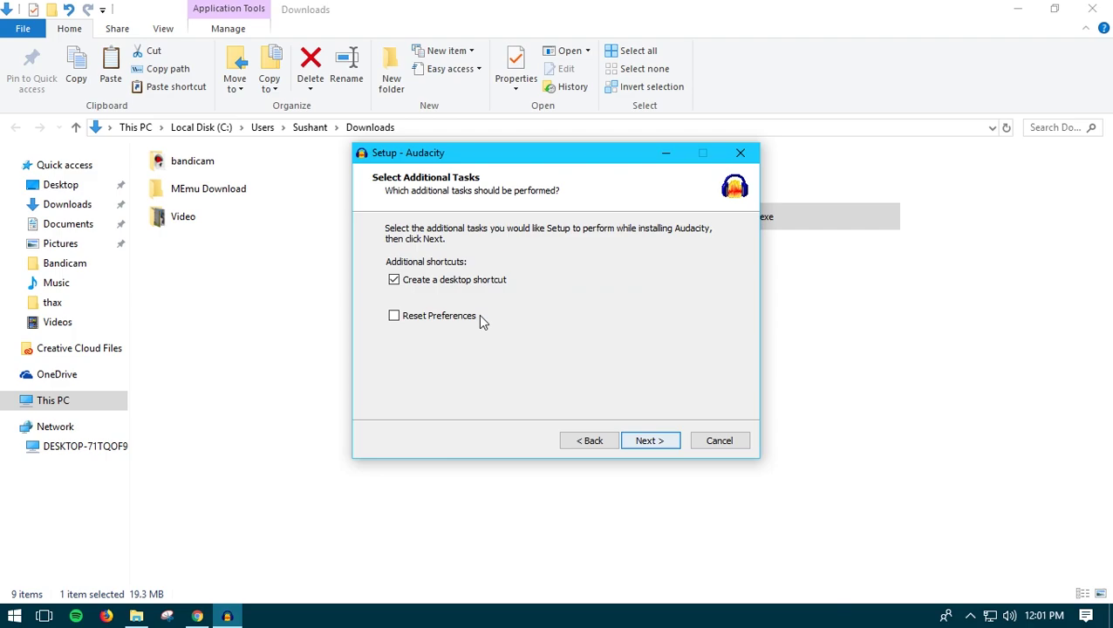
left_click(651, 441)
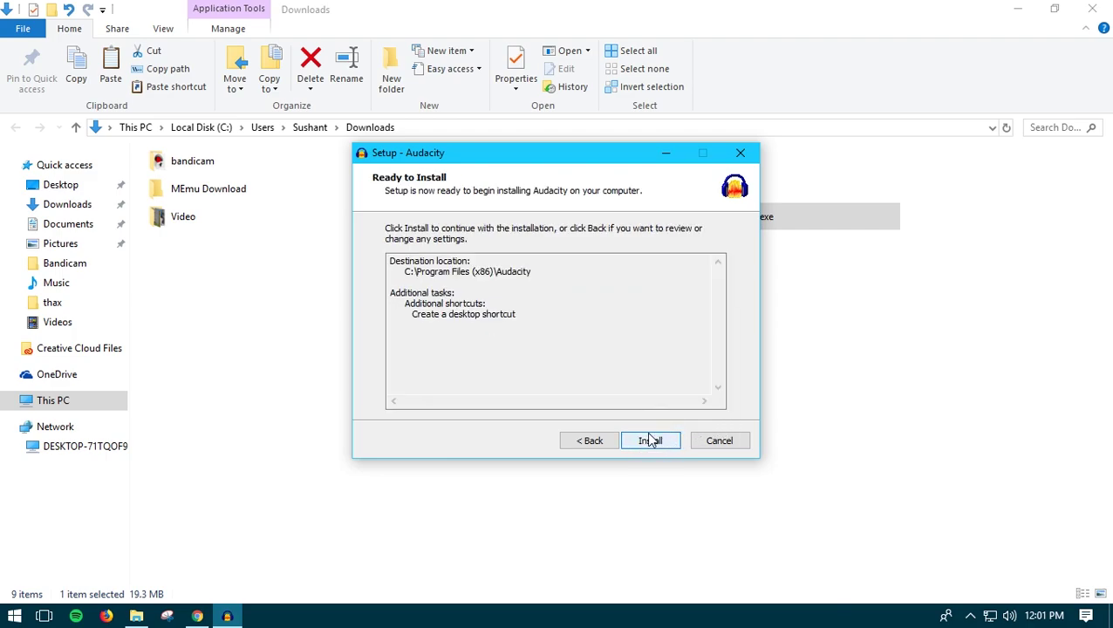
left_click(664, 443)
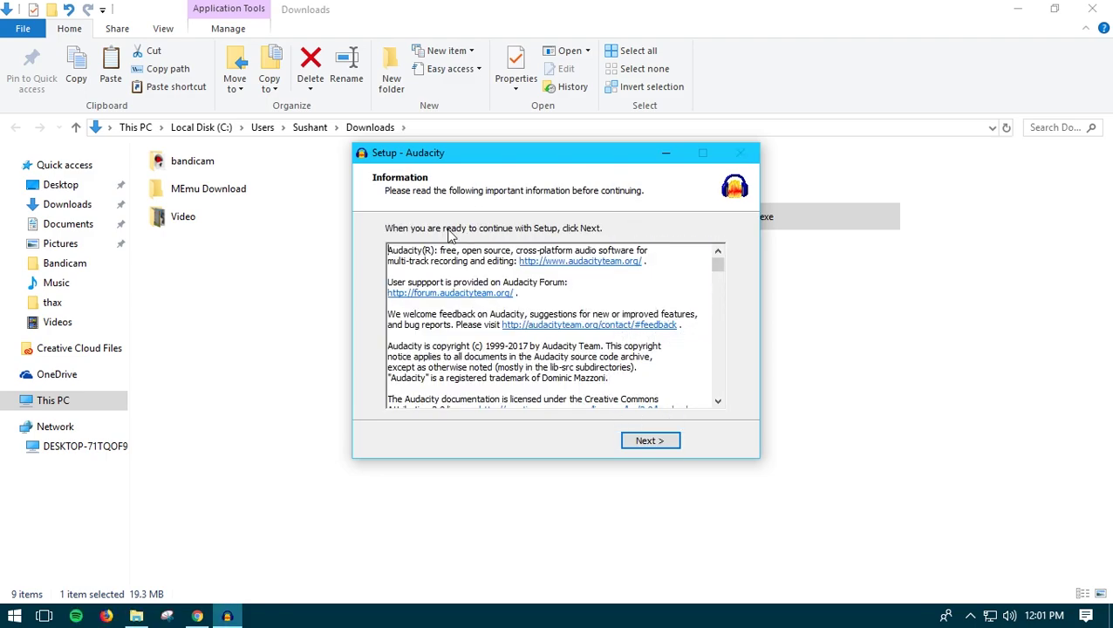
left_click(667, 437)
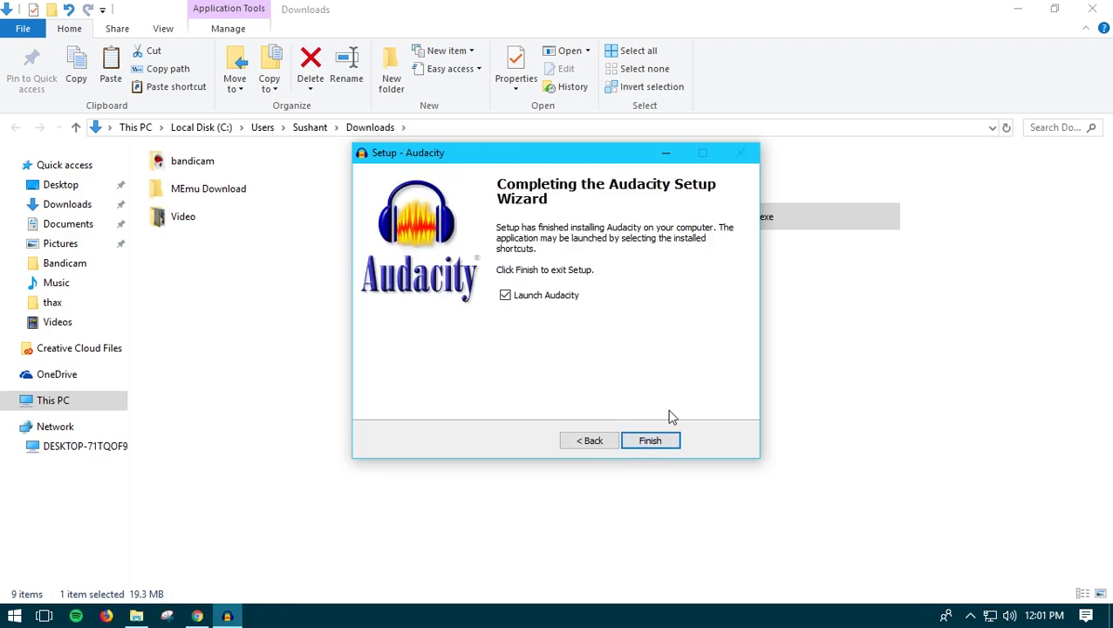
left_click(650, 440)
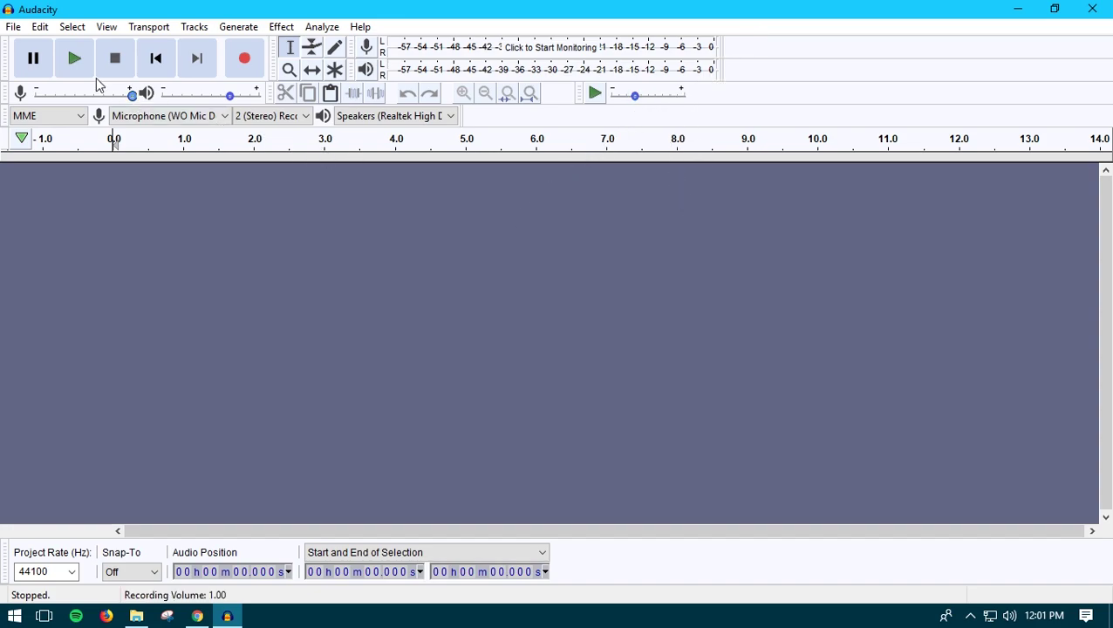
Import womic.mp3 from the Music folder via File > Import > Audio
key("ctrl+o")
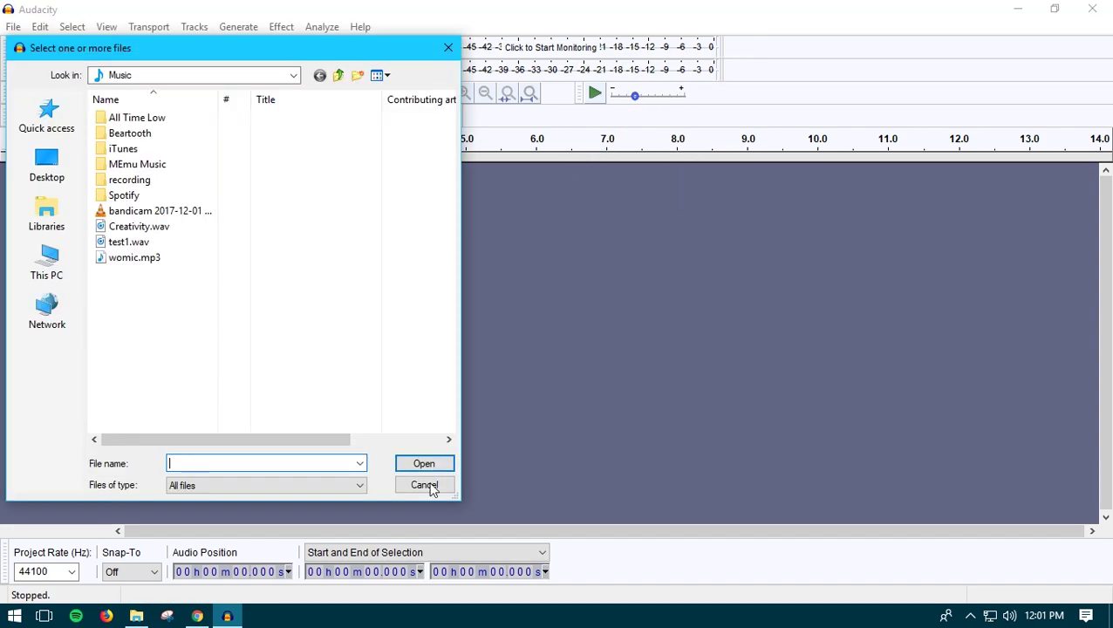
left_click(426, 485)
left_click(13, 27)
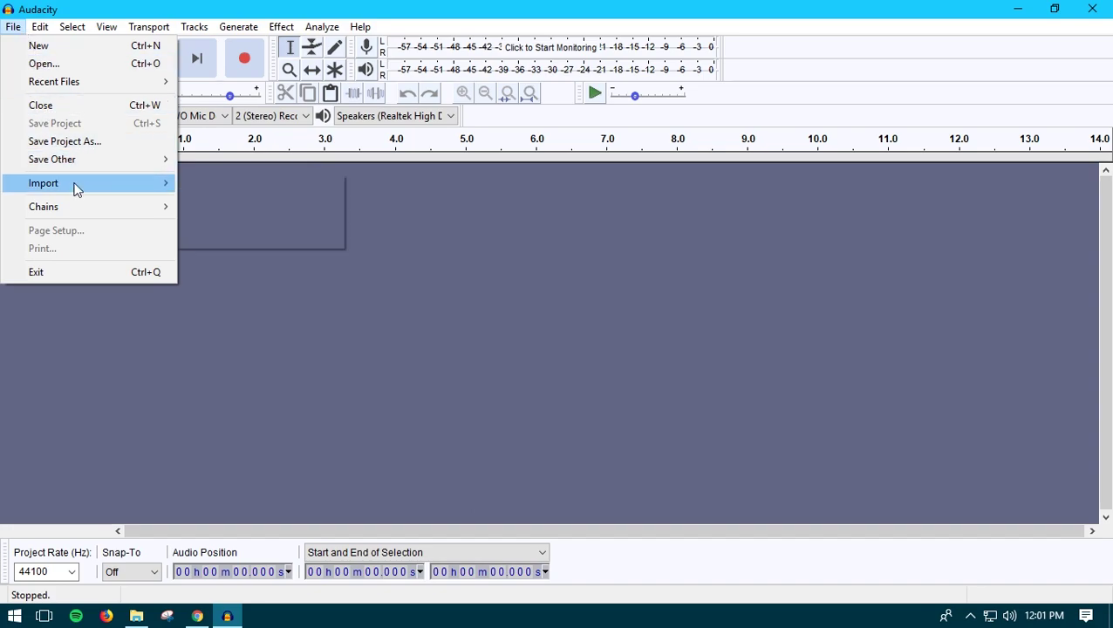
mouse_move(87, 183)
left_click(217, 184)
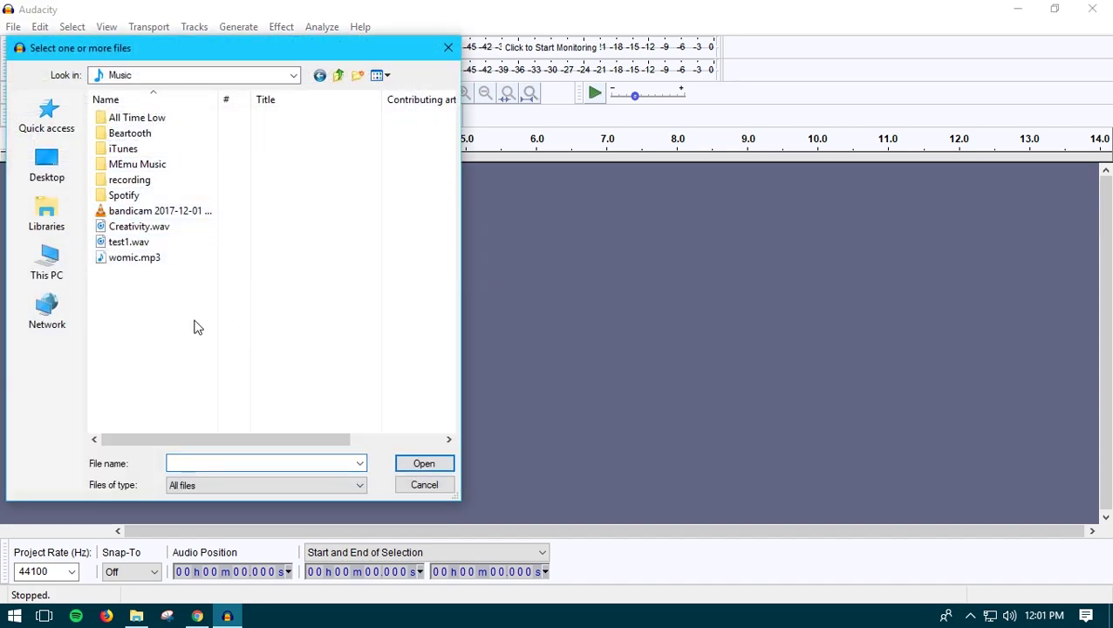
left_click(149, 259)
left_click(439, 463)
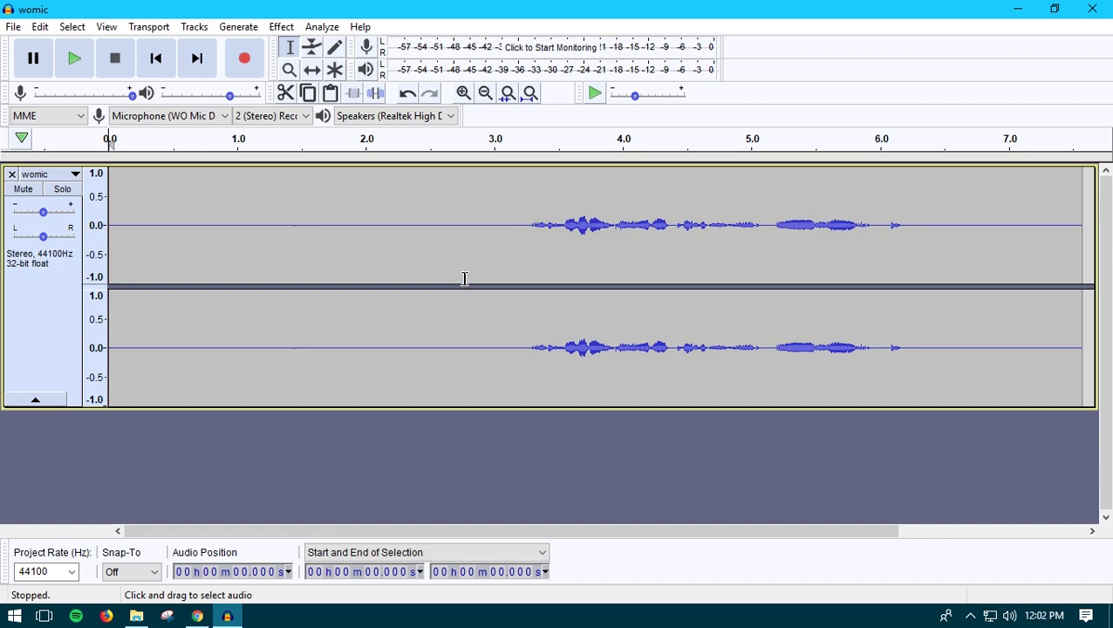
Attempt exporting womic.mp3 as MP3, then cancel after the missing LAME library error
left_click(14, 27)
mouse_move(53, 159)
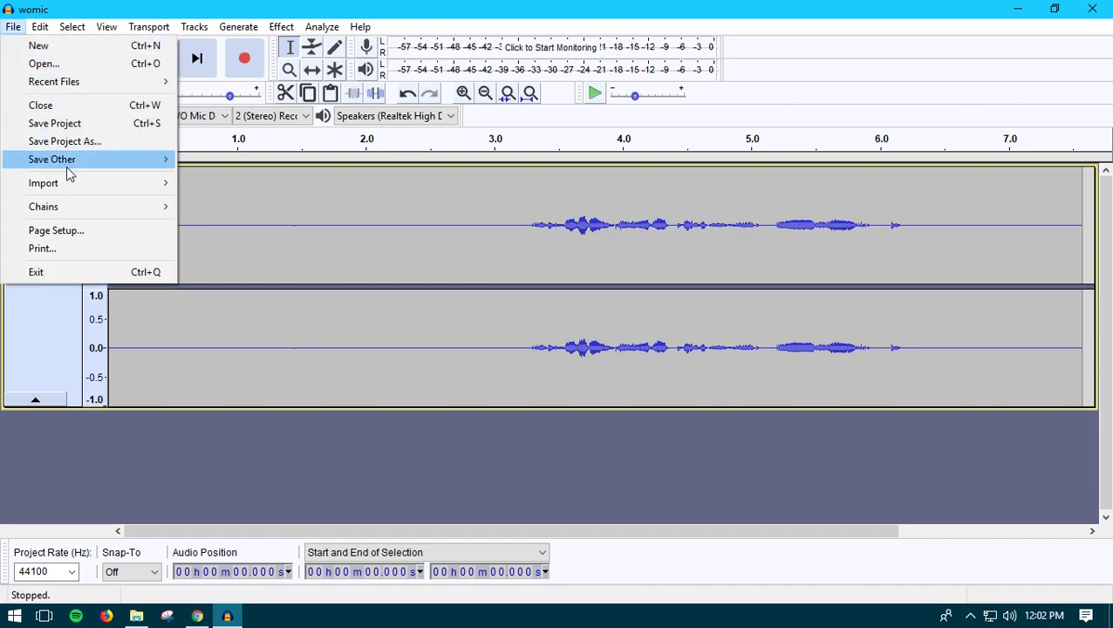
left_click(268, 160)
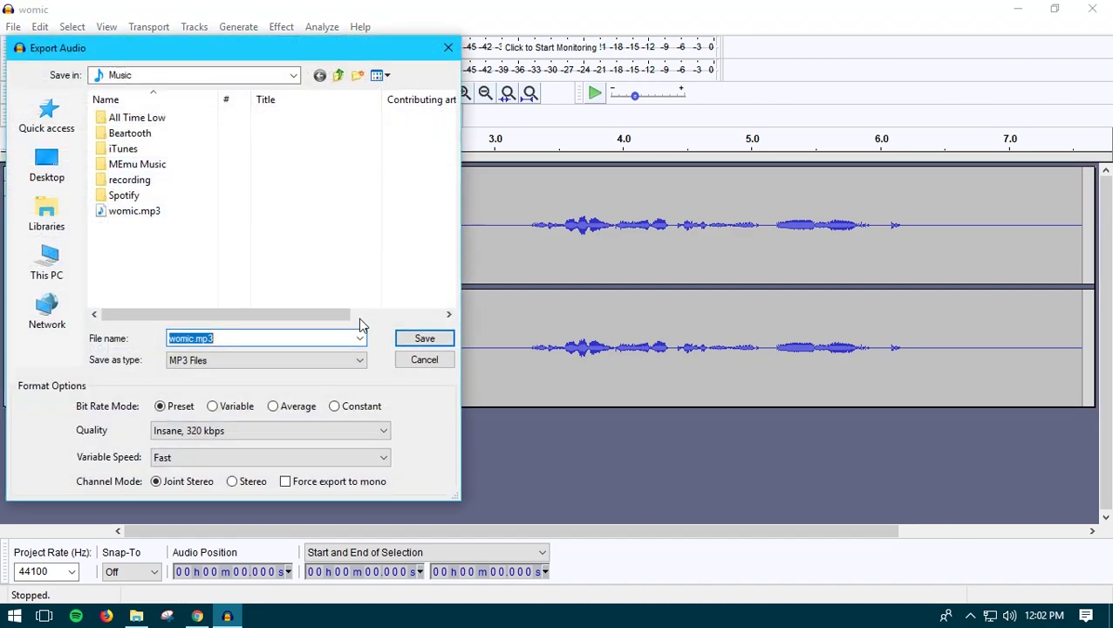
left_click(442, 342)
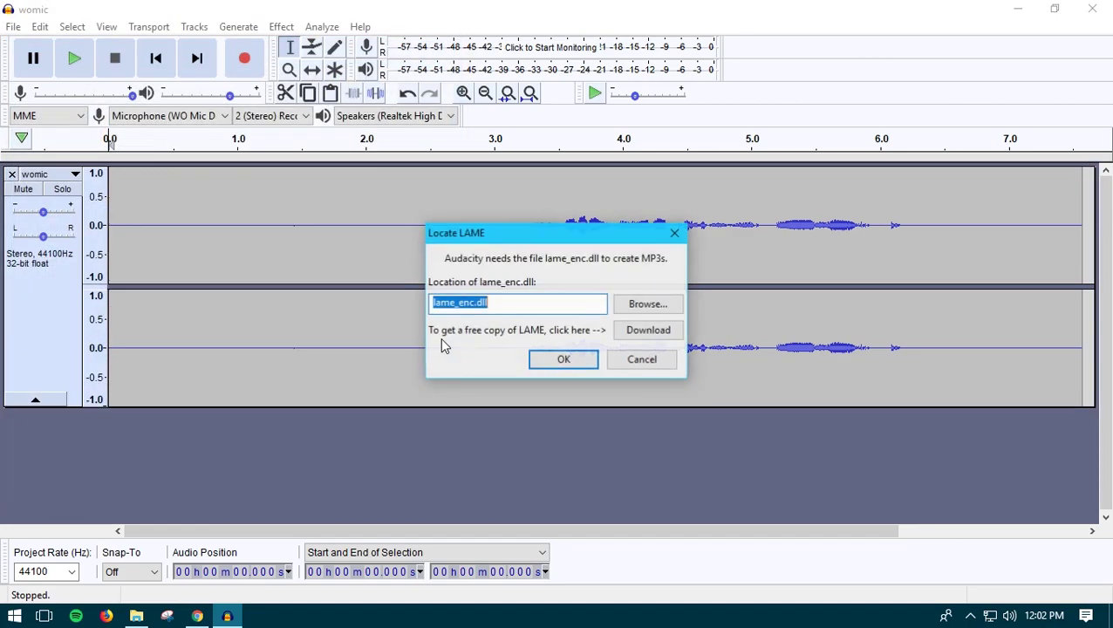
left_click(563, 369)
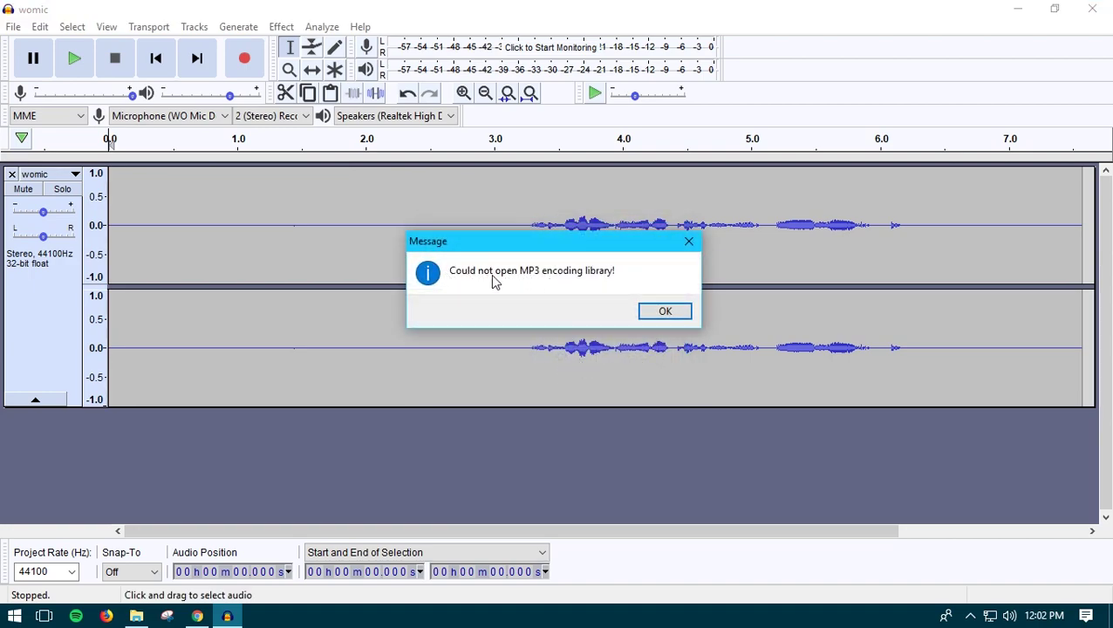
left_click(661, 314)
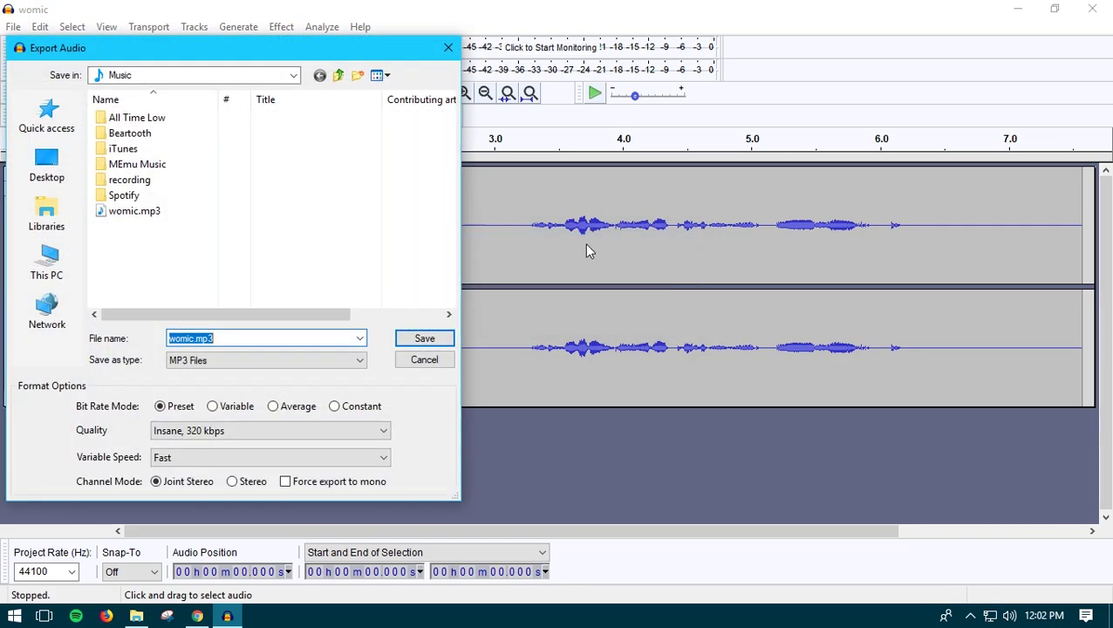
left_click(424, 359)
Remove the womic track, leaving the project empty
key("ctrl+z")
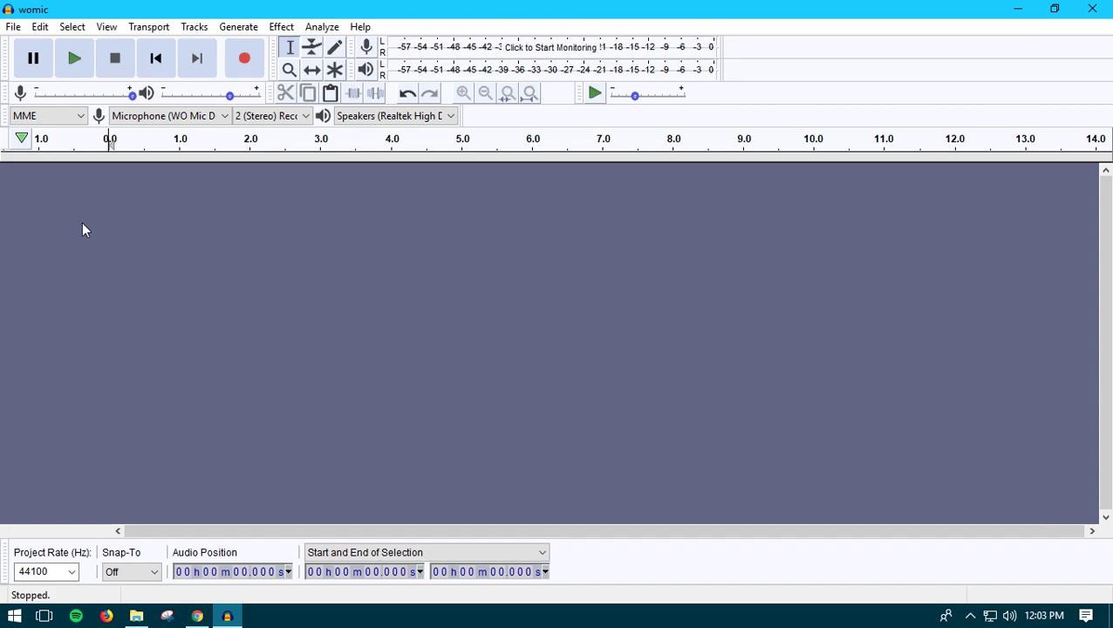
left_click(13, 26)
mouse_move(43, 184)
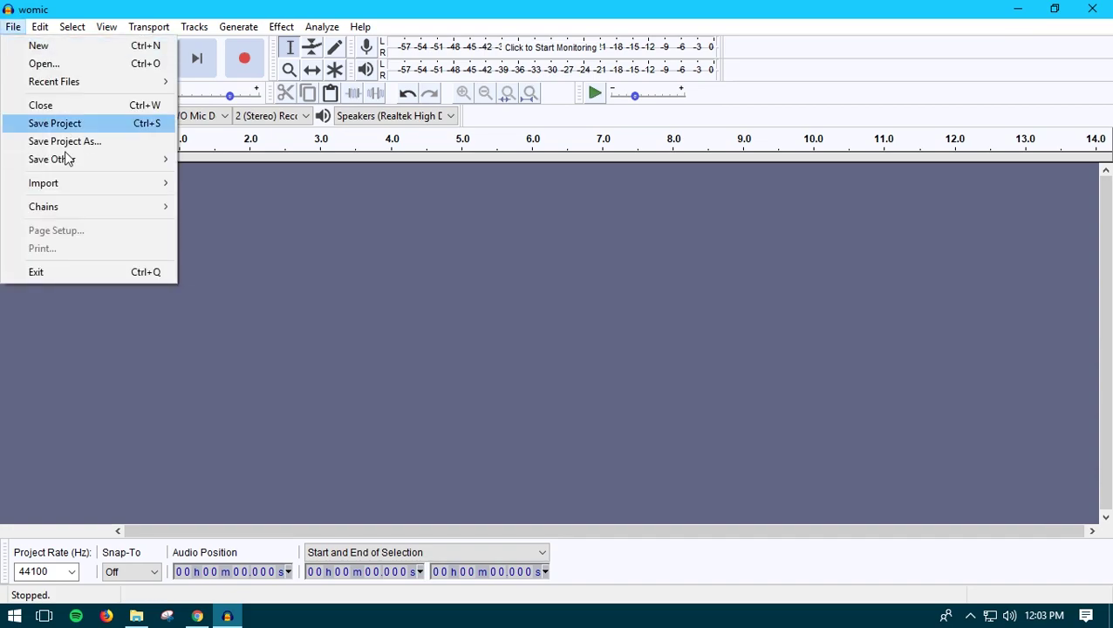
left_click(355, 256)
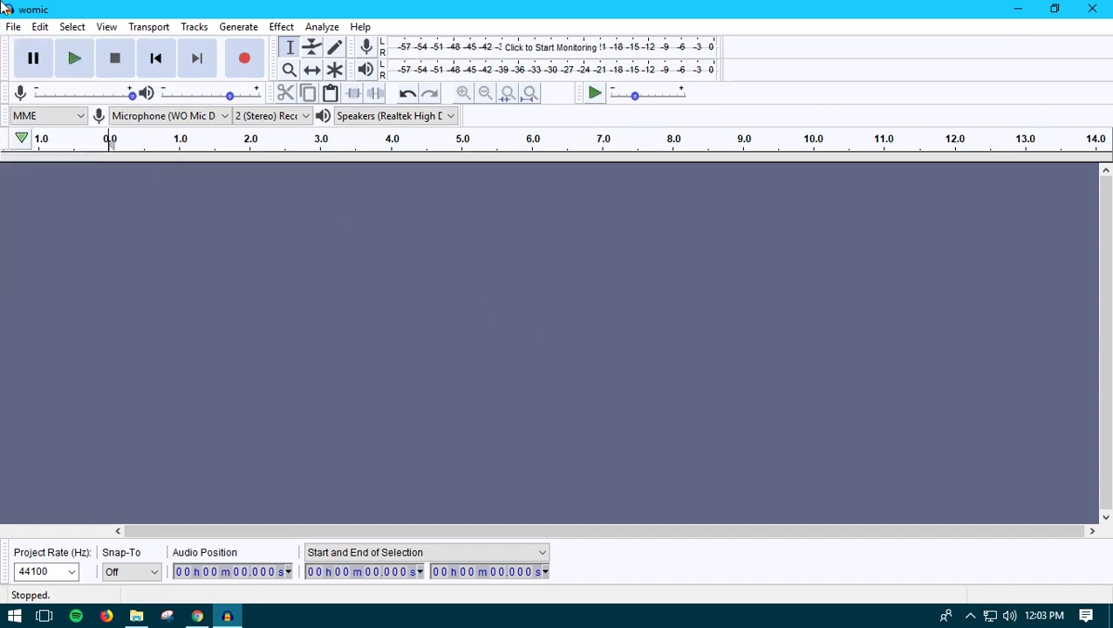
Import the bandicam MP4, dismiss the FFmpeg-not-found and import errors, and return to Chrome
left_click(13, 26)
mouse_move(44, 183)
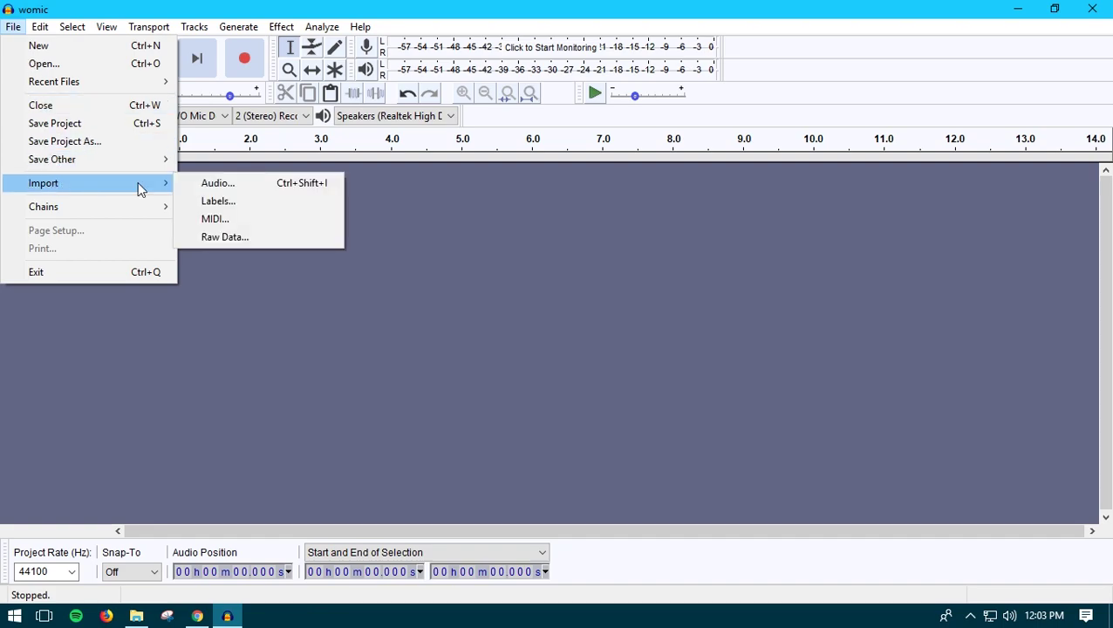
left_click(218, 181)
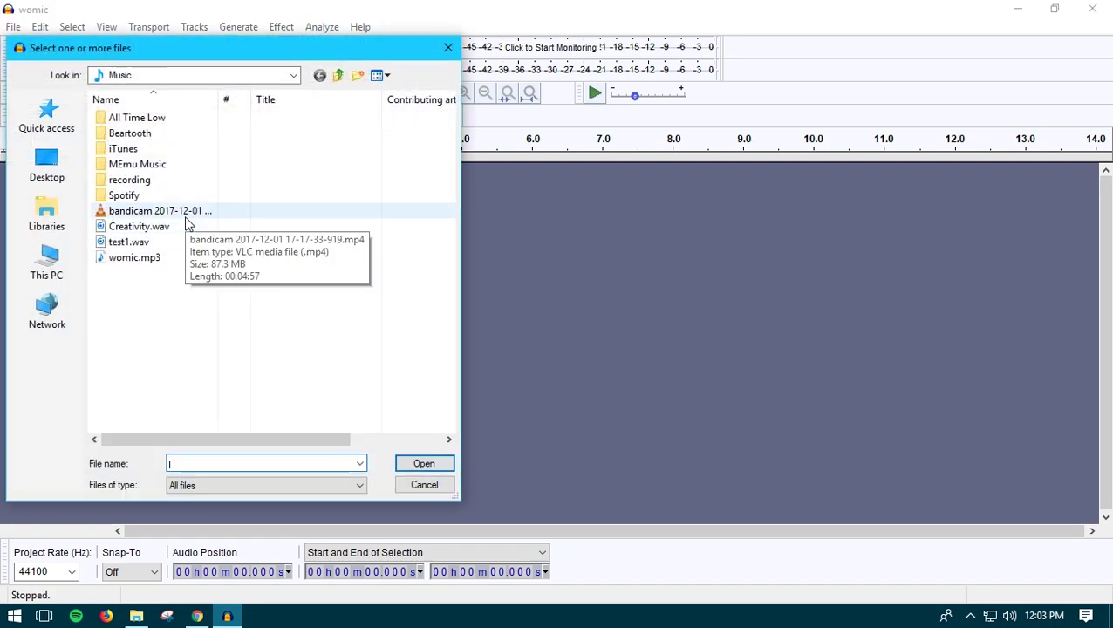
left_click(186, 216)
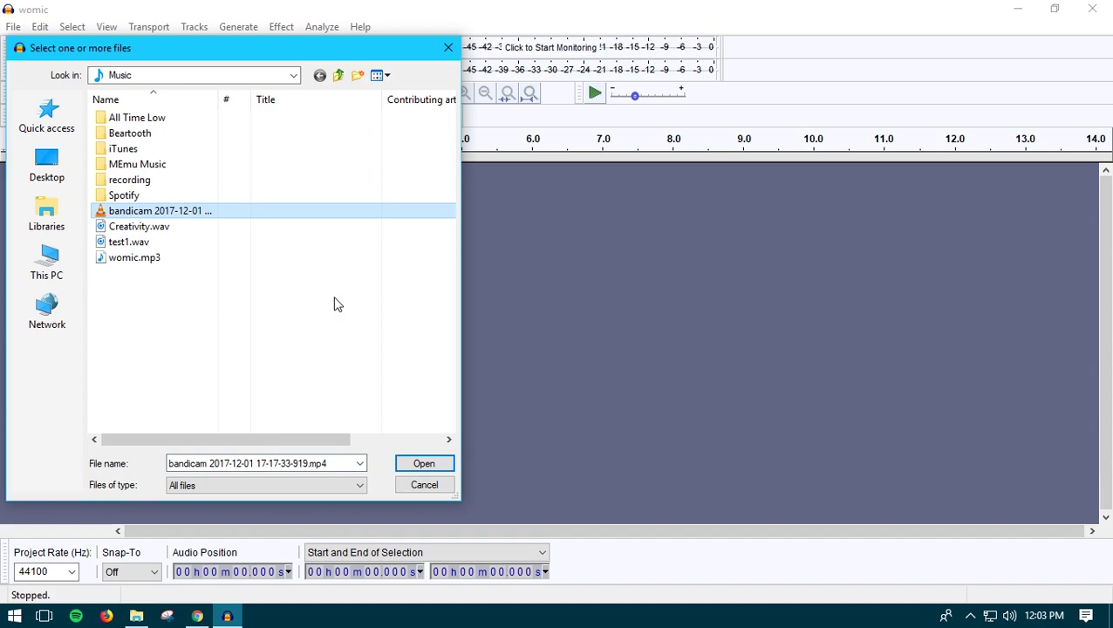
left_click(436, 463)
left_click(647, 364)
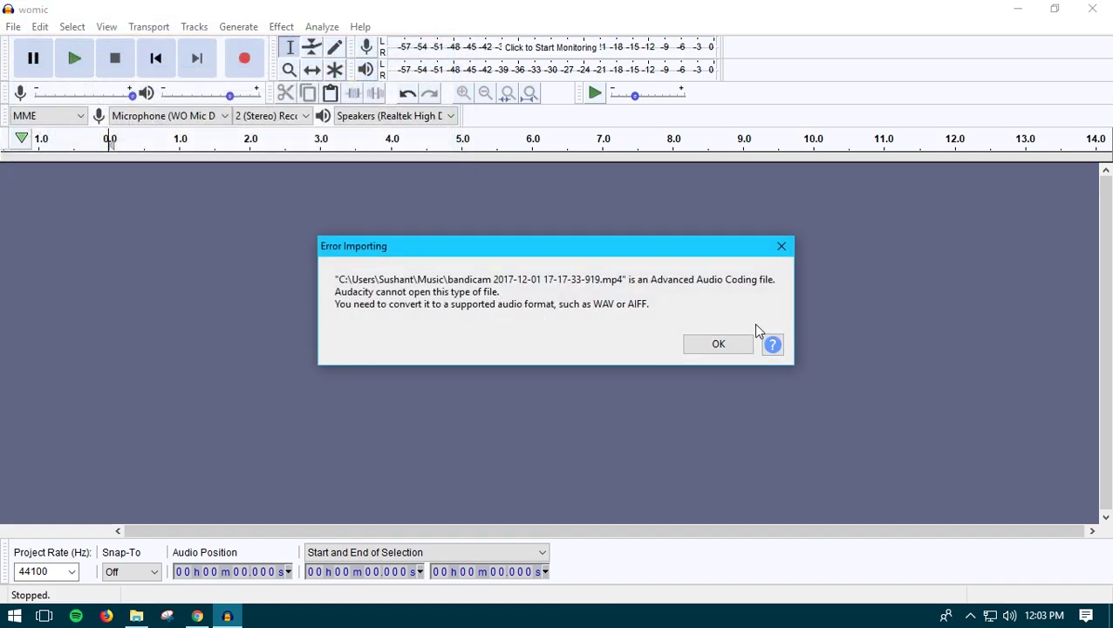
left_click(731, 344)
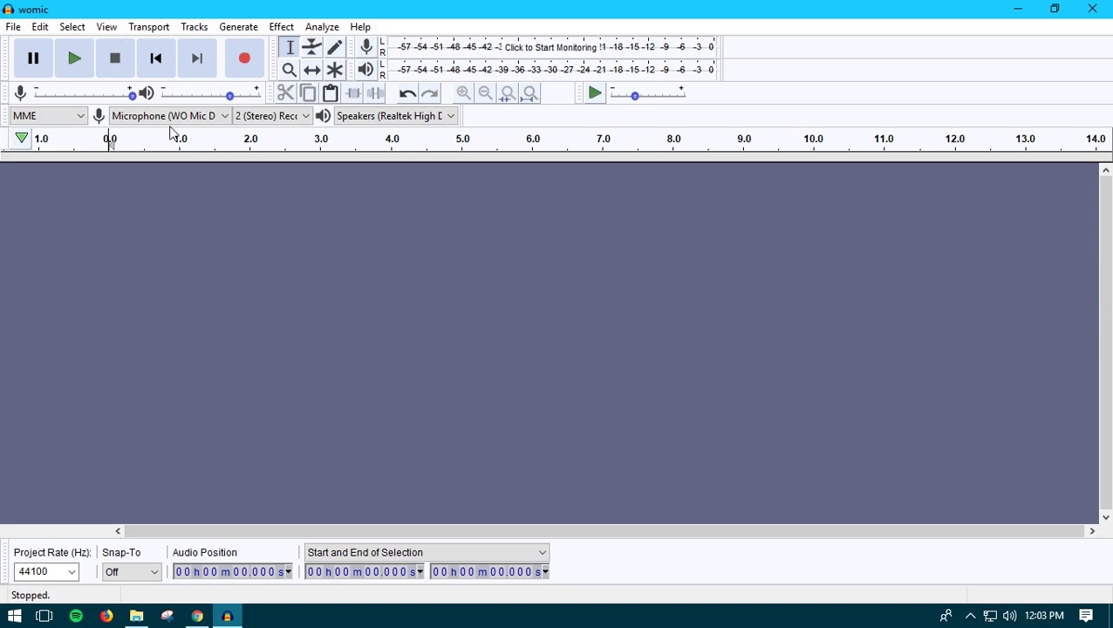
left_click(198, 615)
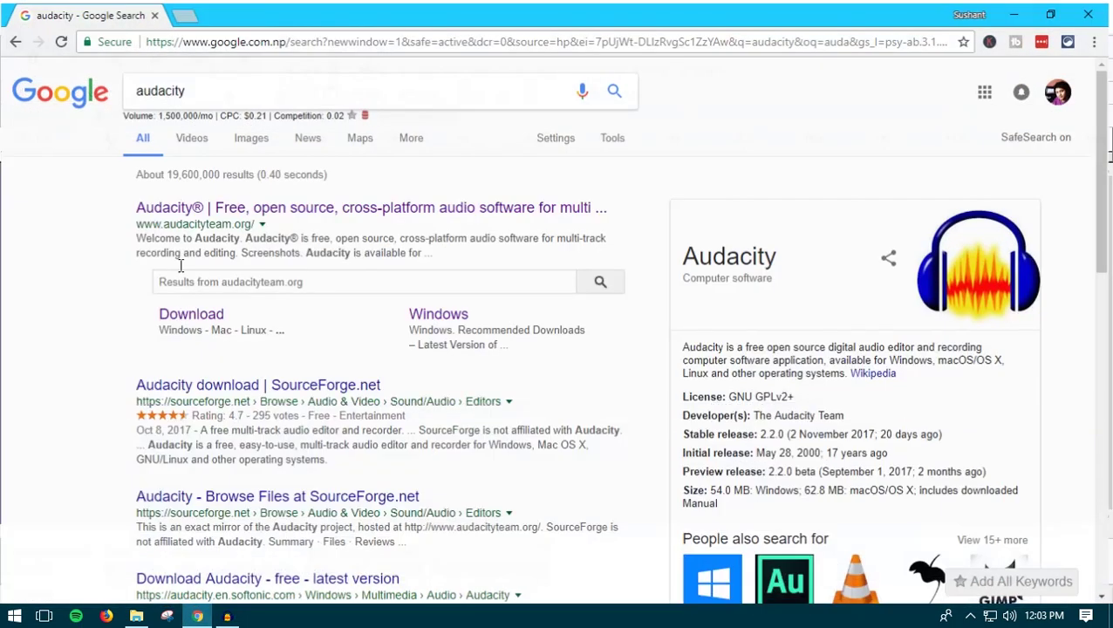
Refine the Google search to 'audacity ffmpeg'
left_click(215, 90)
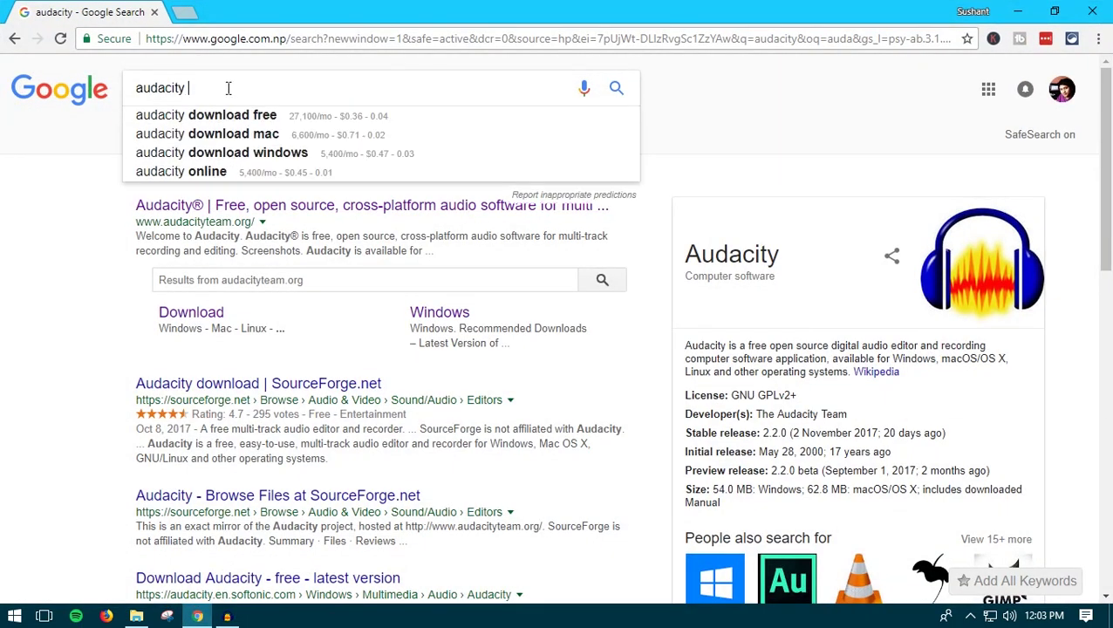
type("ffmpeg")
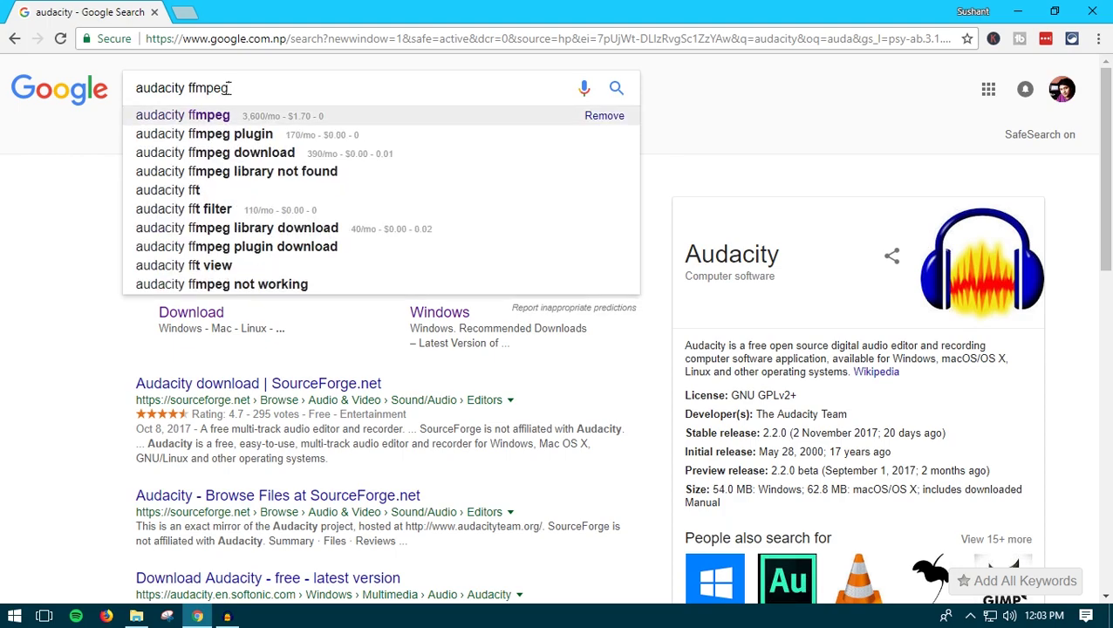
key("Return")
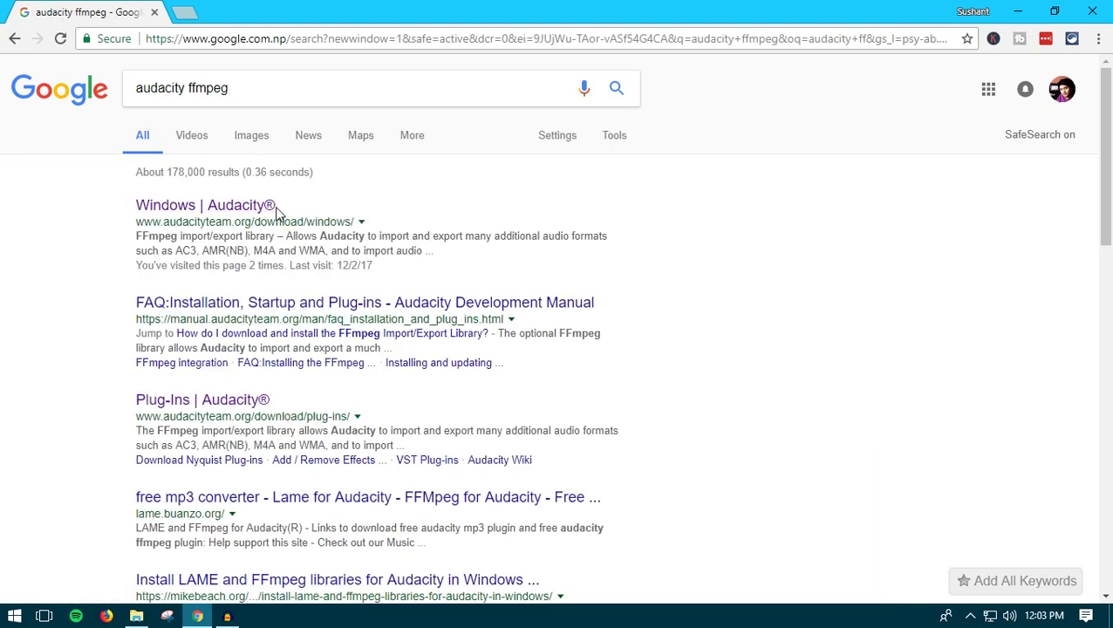
Open the 'Windows | Audacity' result in a new tab and scroll to Optional Downloads
right_click(243, 209)
left_click(269, 218)
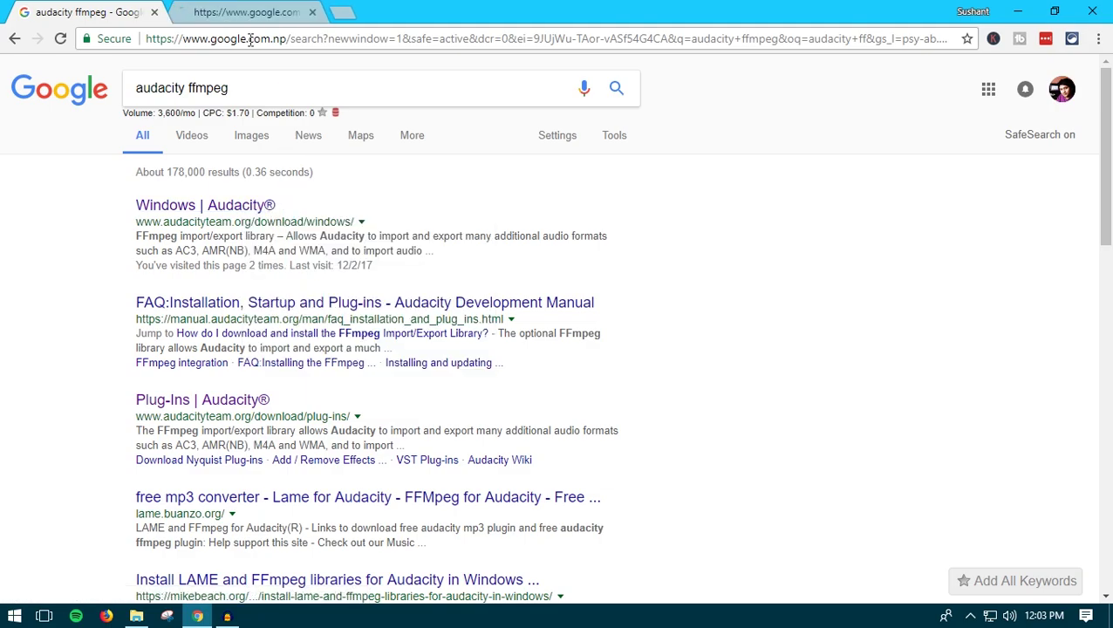
left_click(249, 11)
scroll(441, 295, "down", 3)
scroll(400, 343, "down", 2)
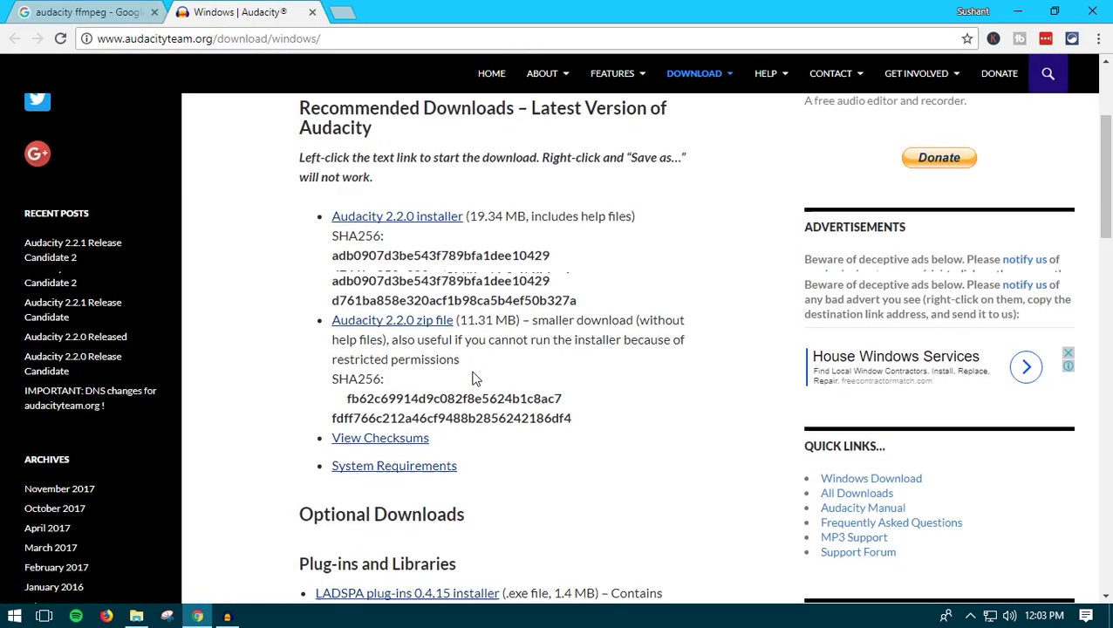
scroll(436, 340, "down", 2)
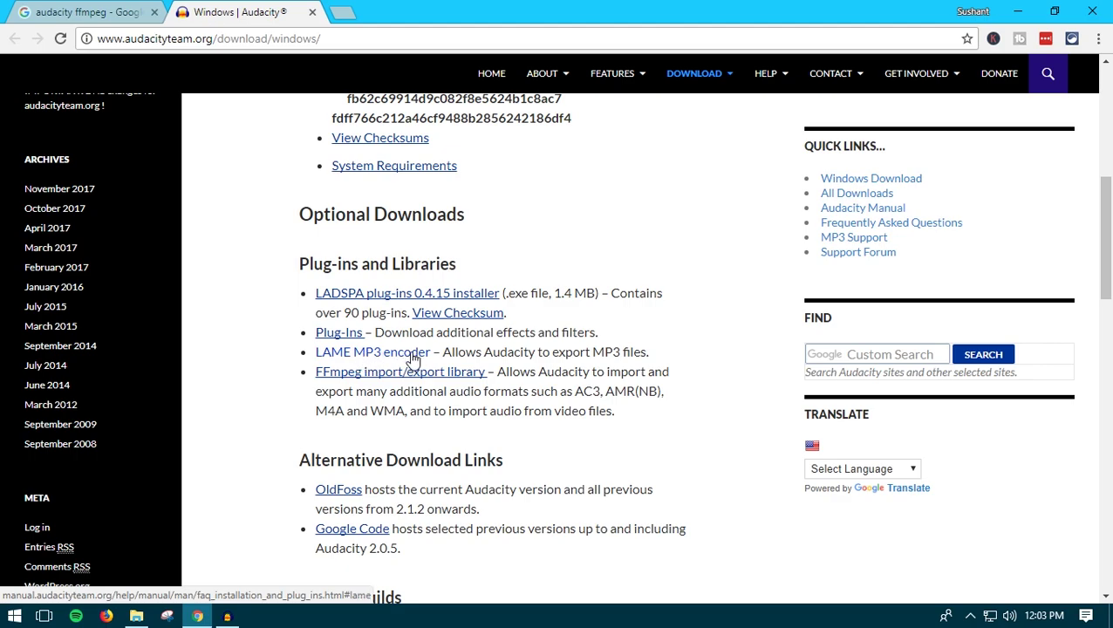
Follow the manual's LAME and FFmpeg installation help to the external download page
left_click(413, 360)
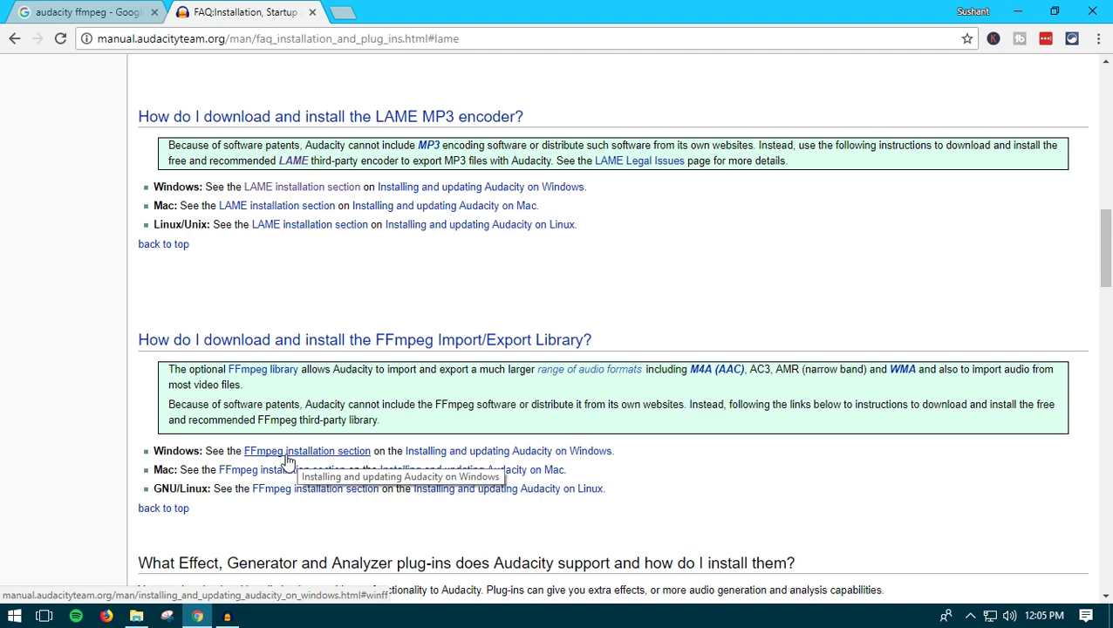
left_click(305, 456)
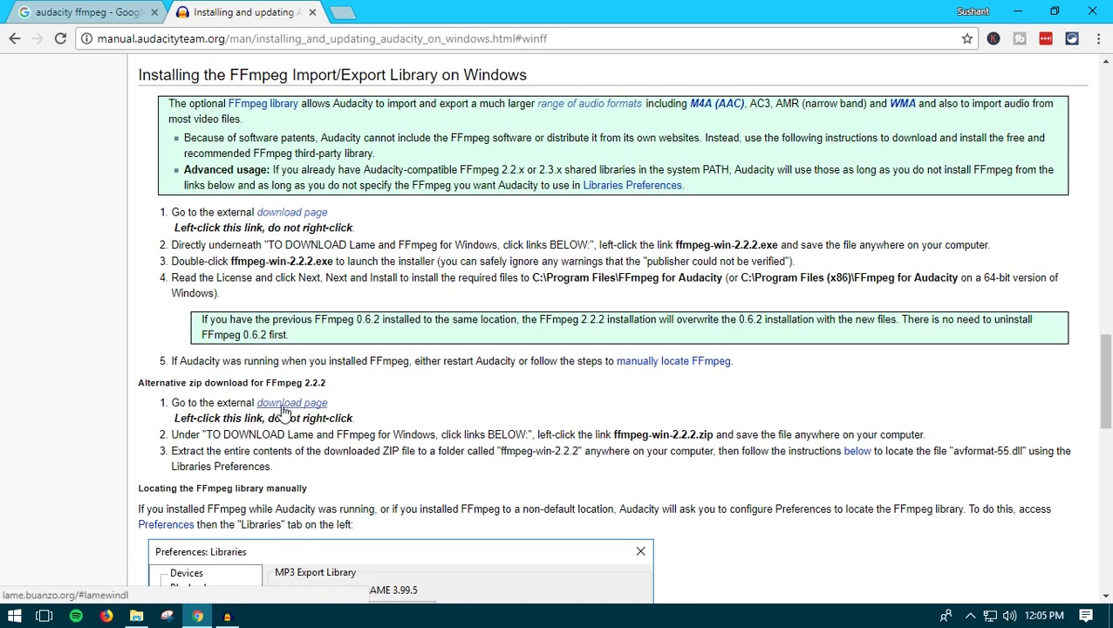
left_click(291, 404)
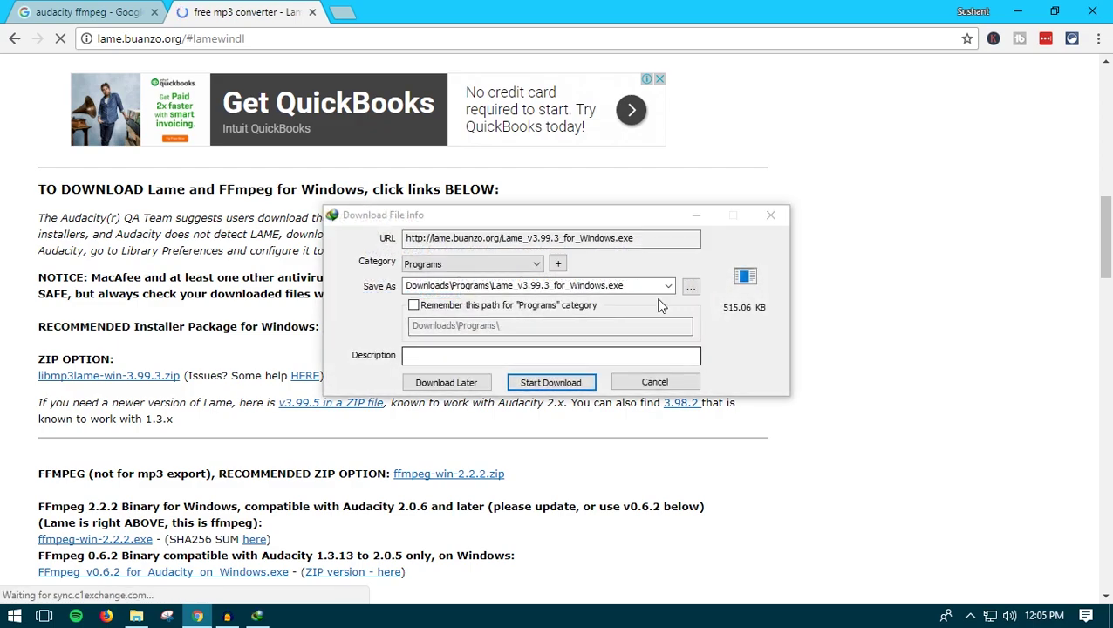
Download and run the LAME installer, completing setup through Finish
left_click(559, 384)
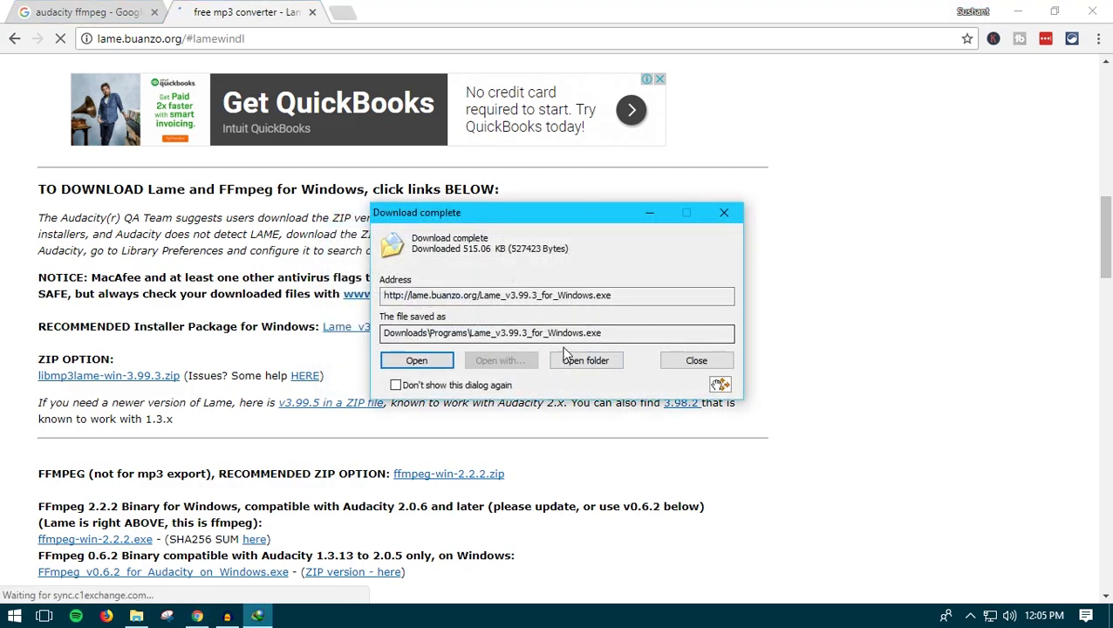
left_click(416, 364)
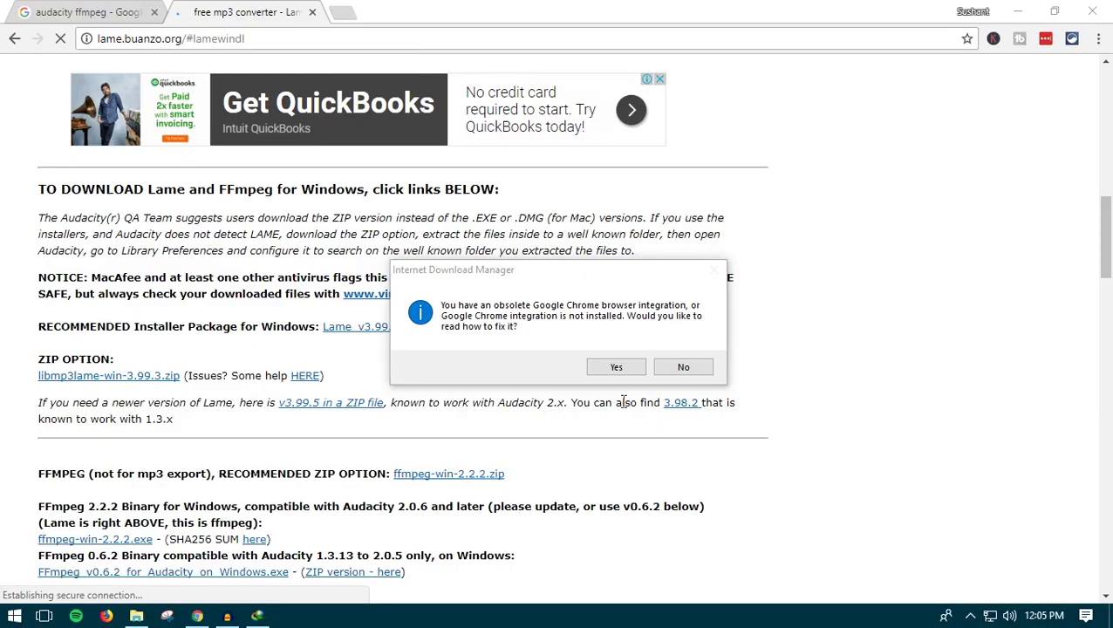
left_click(660, 444)
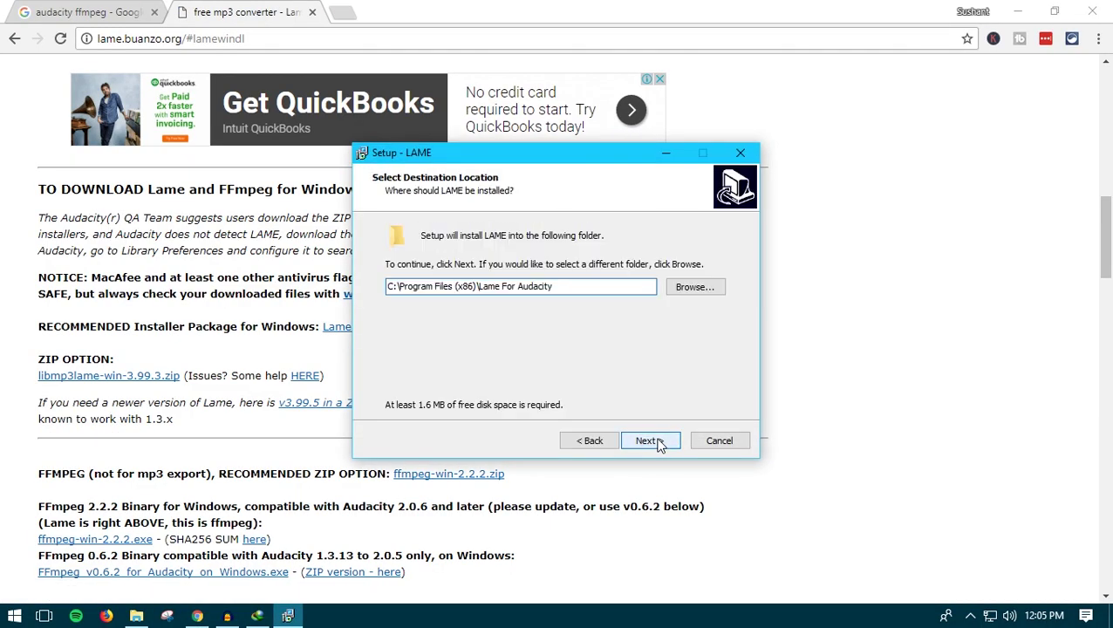
left_click(660, 444)
left_click(660, 442)
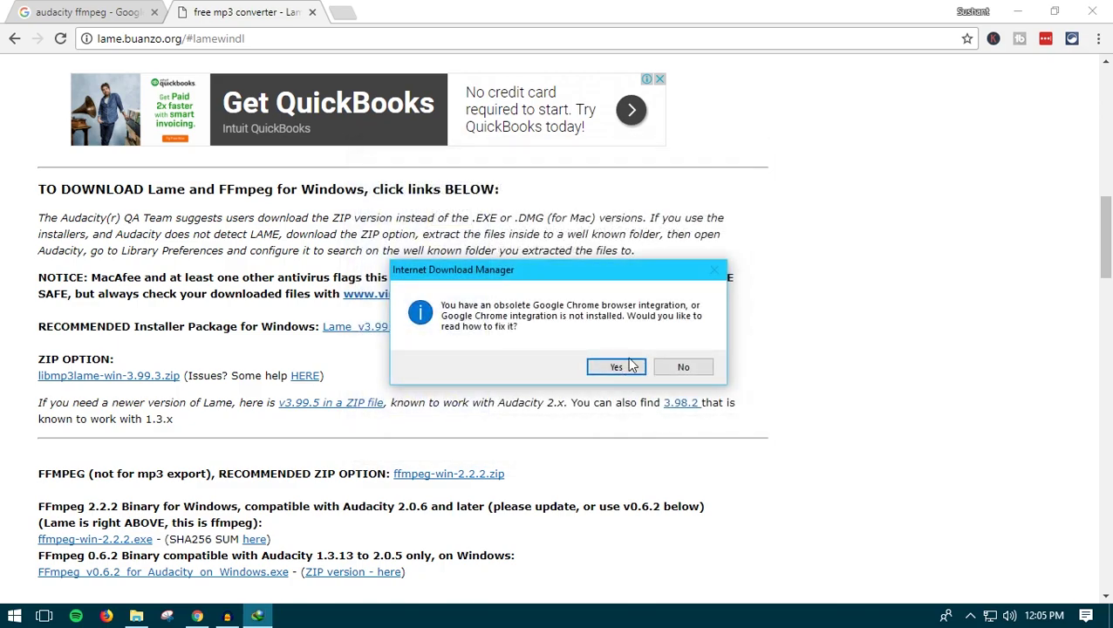
left_click(688, 367)
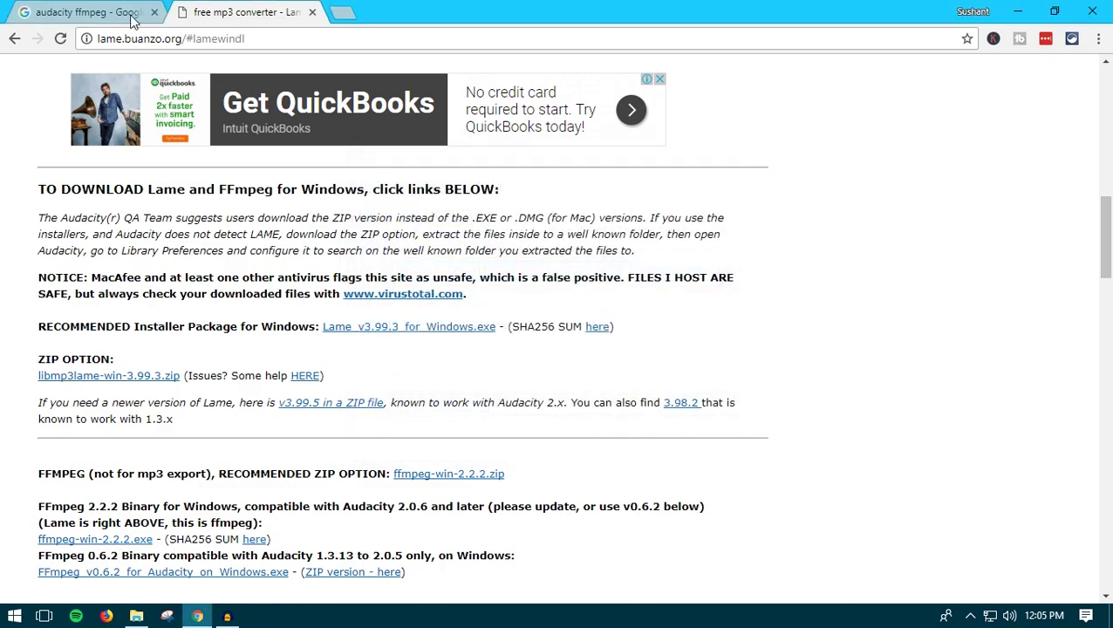
Return to the download site and download the ffmpeg-win-2.2.2.exe installer
left_click(15, 40)
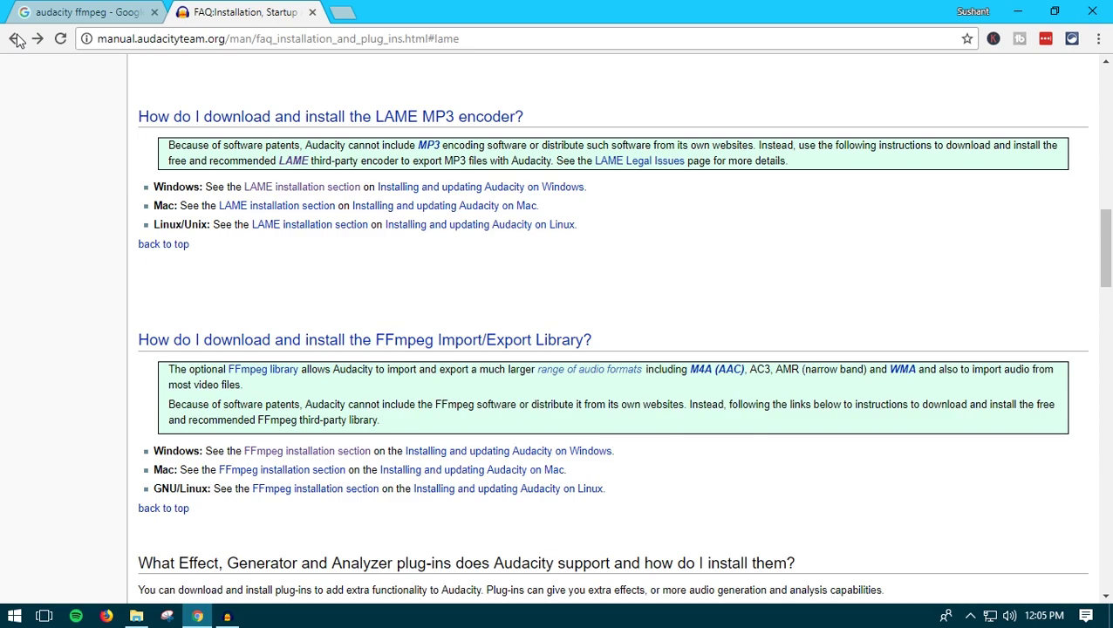
left_click(15, 39)
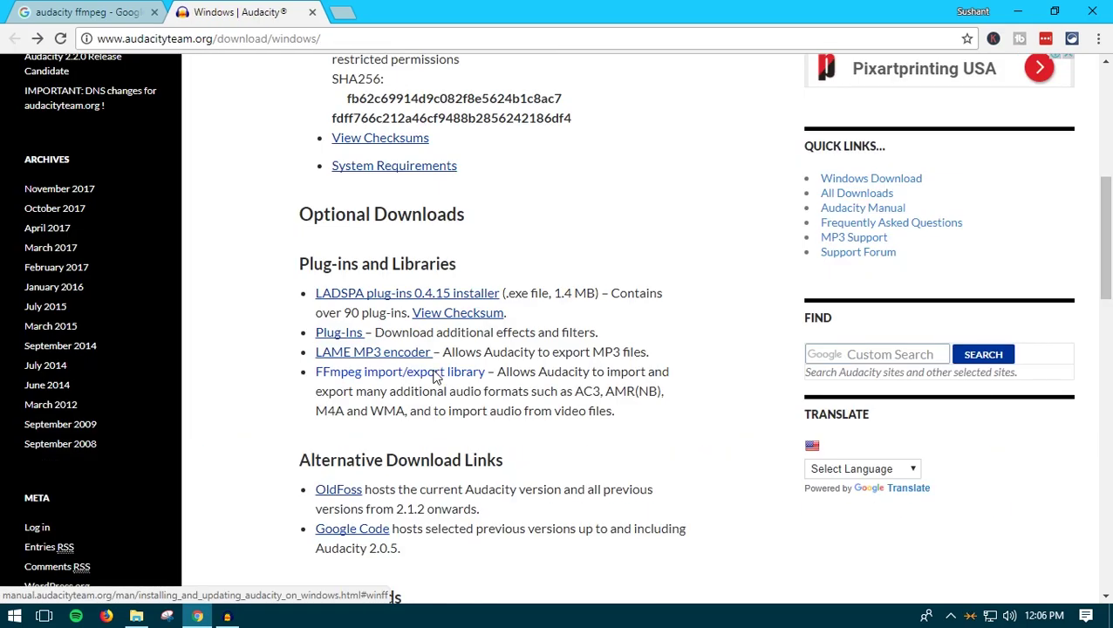
left_click(436, 375)
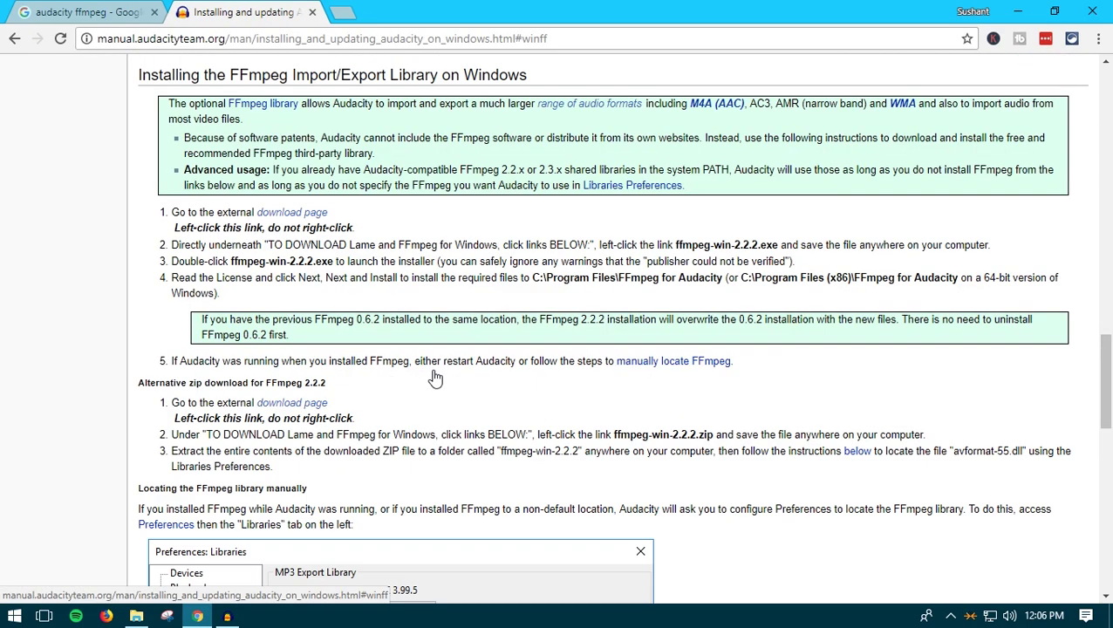
left_click(312, 406)
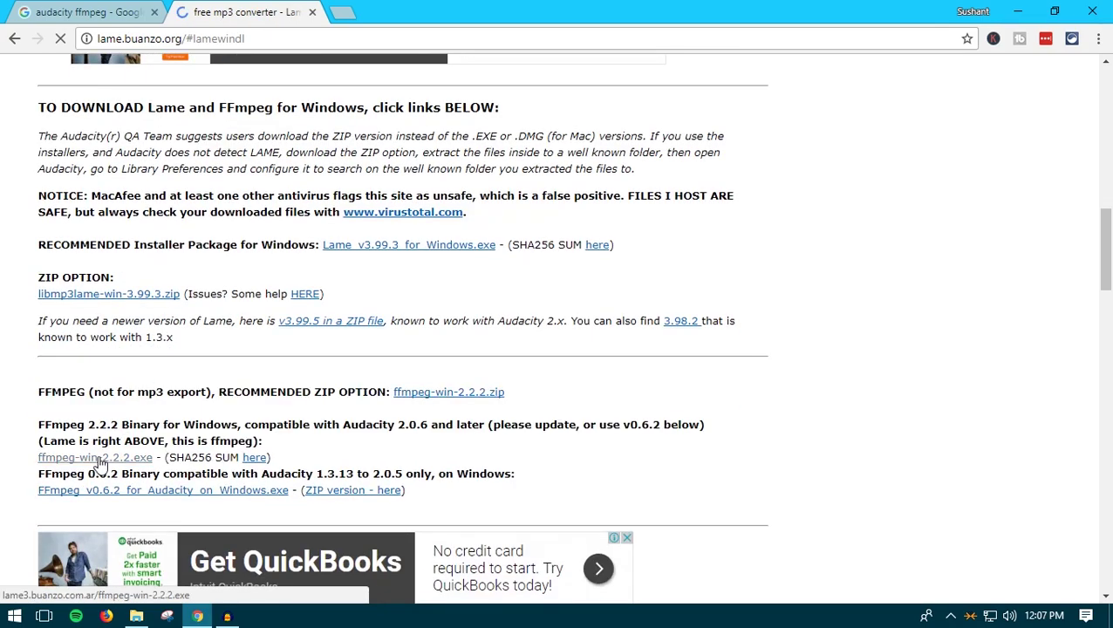
left_click(147, 458)
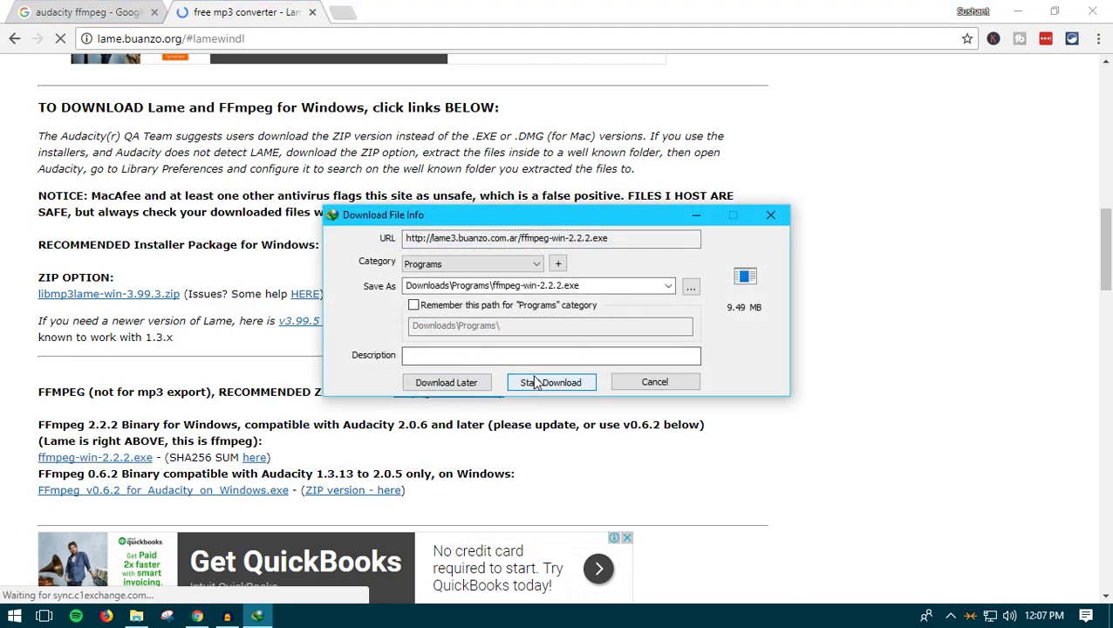
left_click(544, 382)
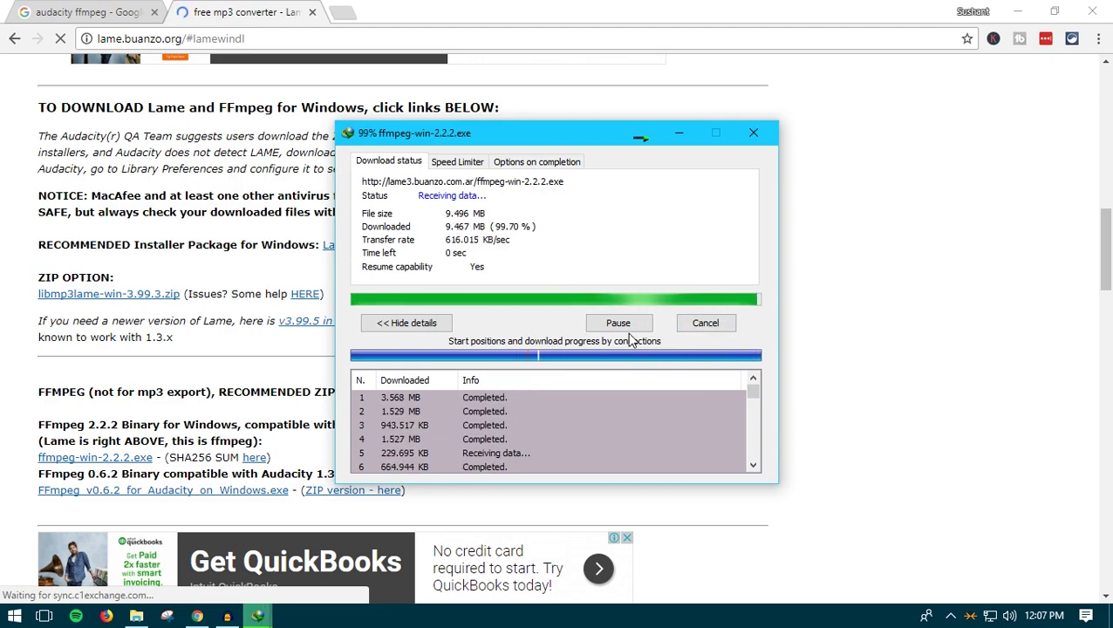
Run the ffmpeg-win-2.2.2 installer with default language and settings, then return to Audacity
left_click(417, 361)
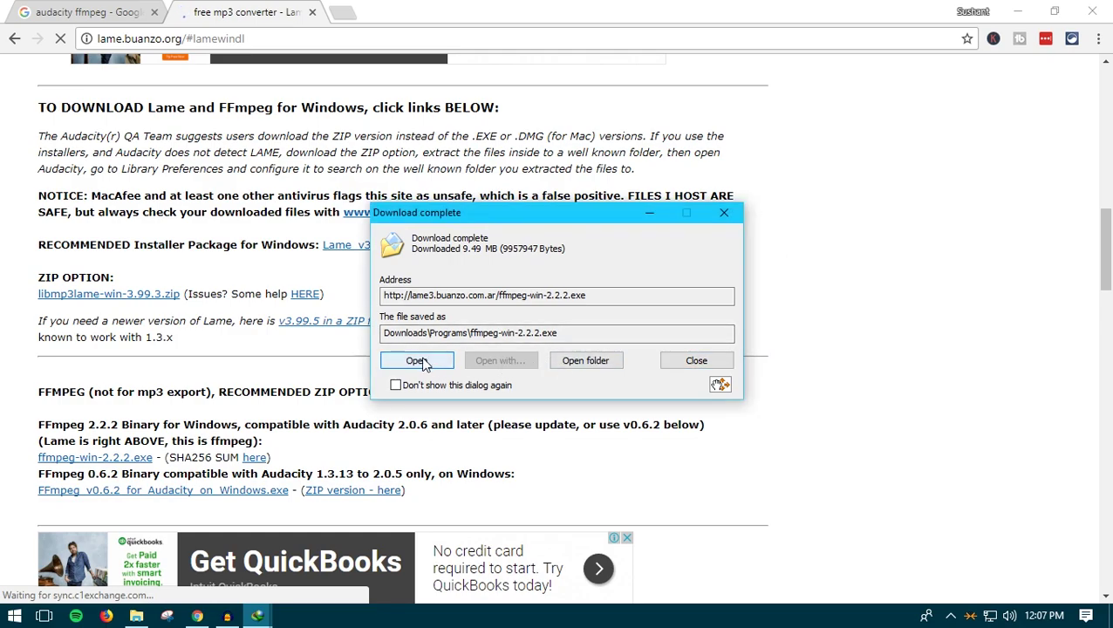
left_click(711, 361)
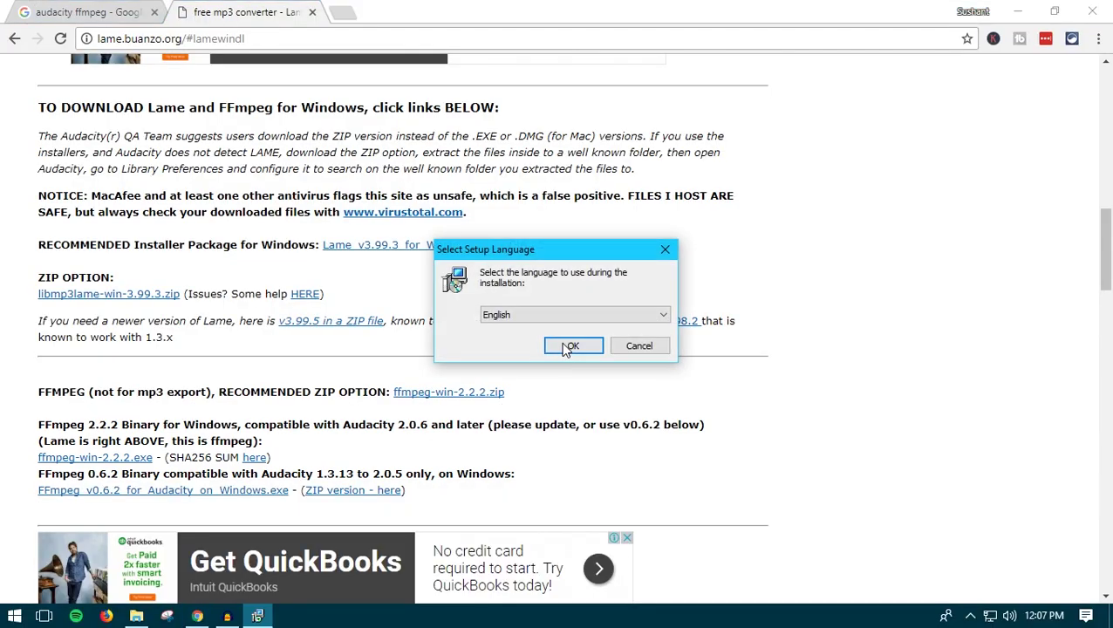
left_click(570, 347)
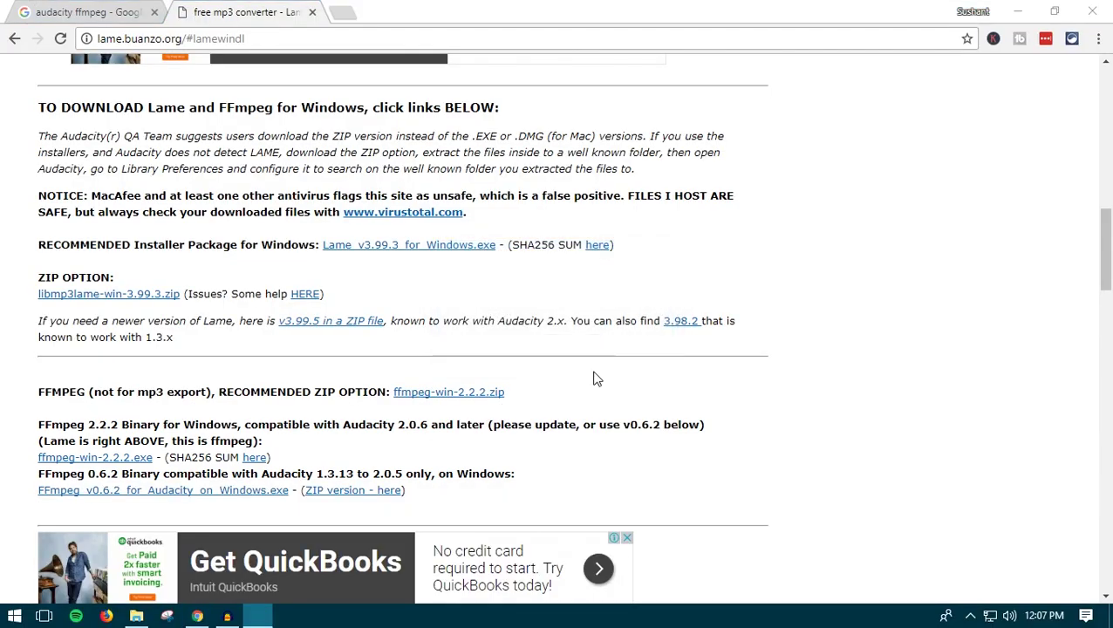
left_click(660, 445)
left_click(660, 445)
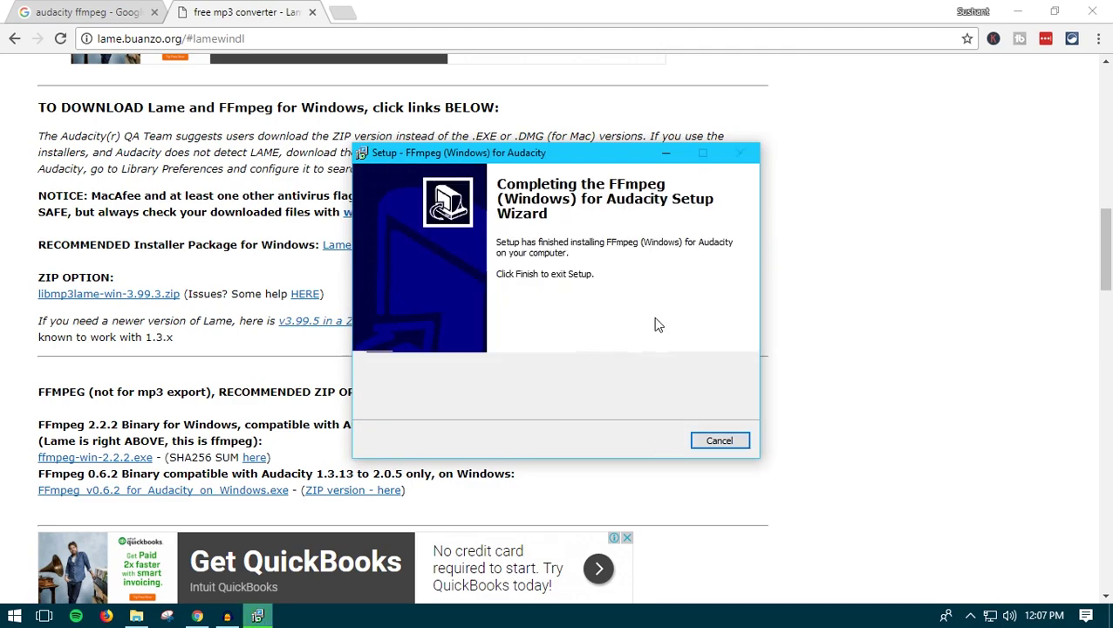
left_click(656, 441)
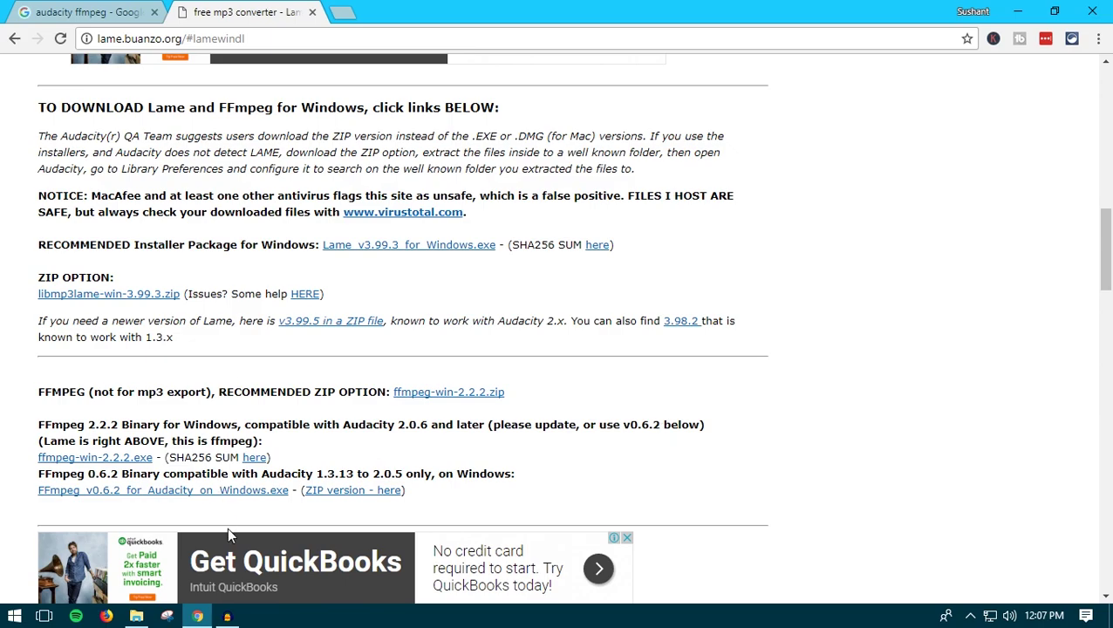
left_click(226, 616)
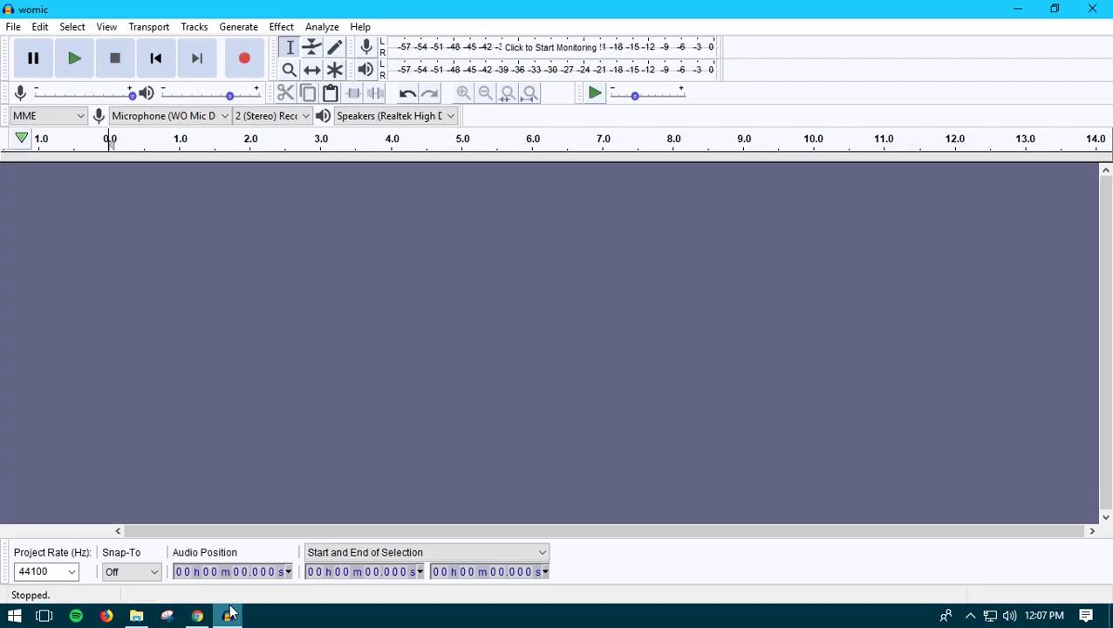
Exit Audacity, discarding the empty womic project without saving
left_click(13, 27)
left_click(64, 270)
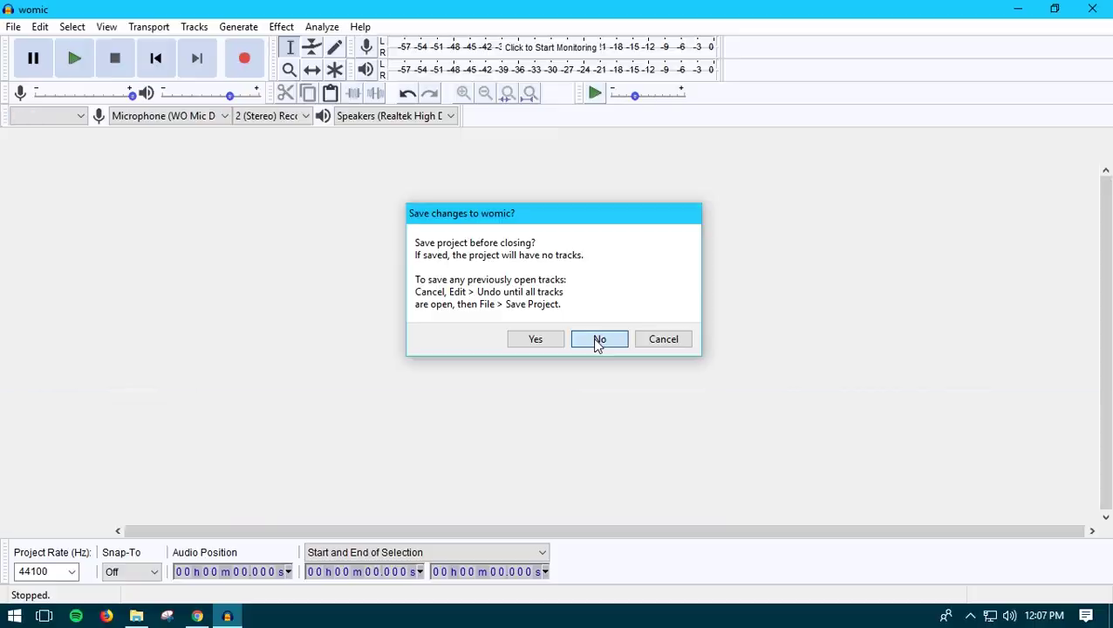
left_click(593, 338)
Relaunch Audacity by searching 'auda' from the Start menu
left_click(1028, 12)
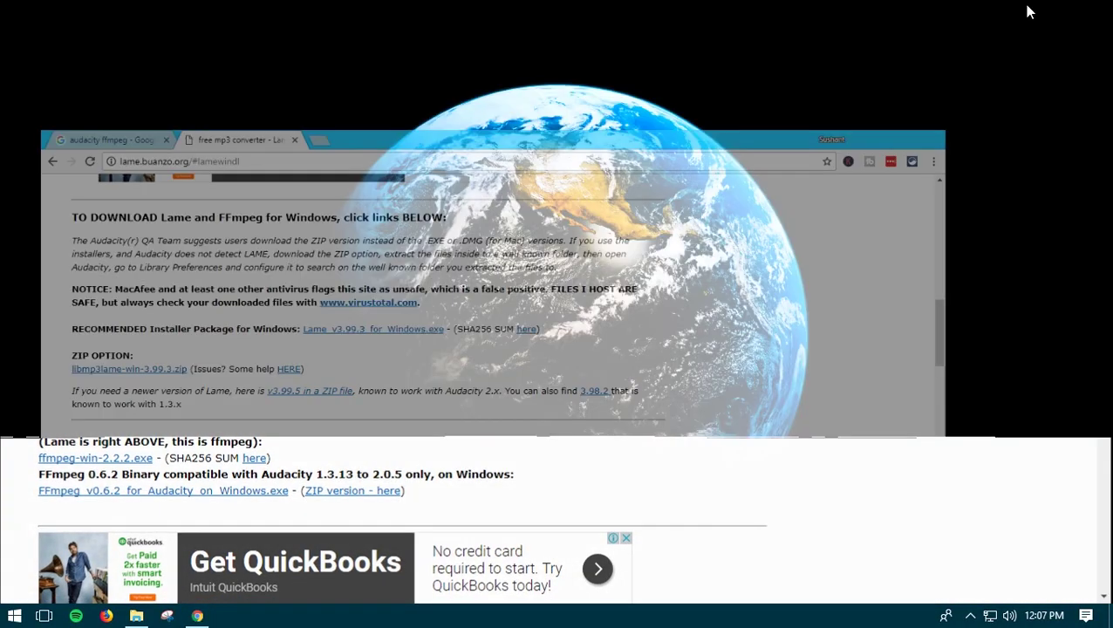
left_click(11, 614)
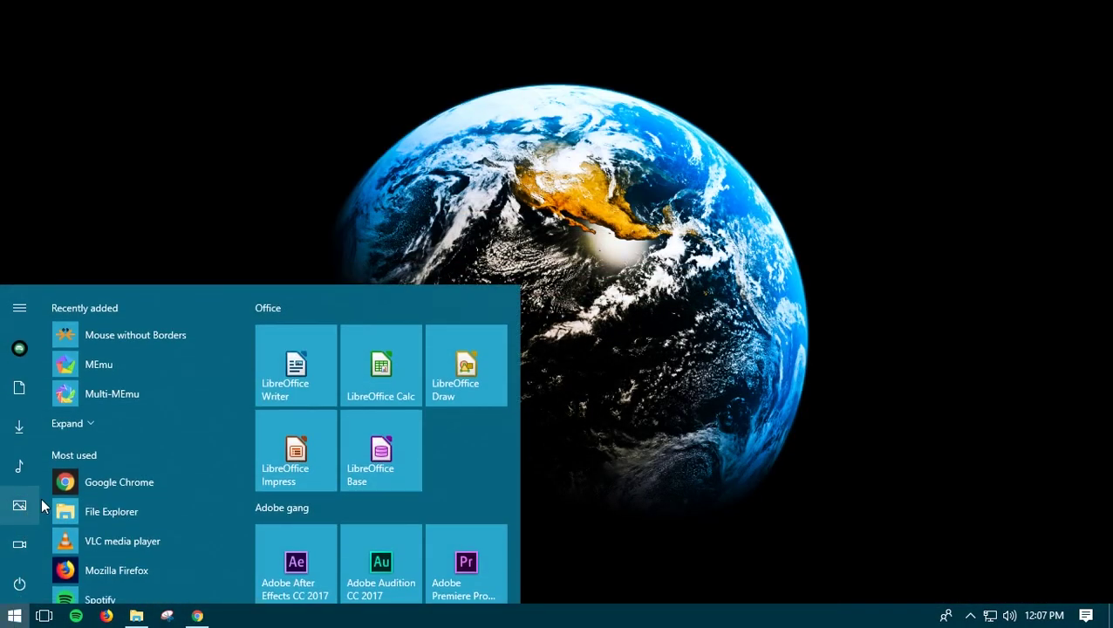
left_click(265, 121)
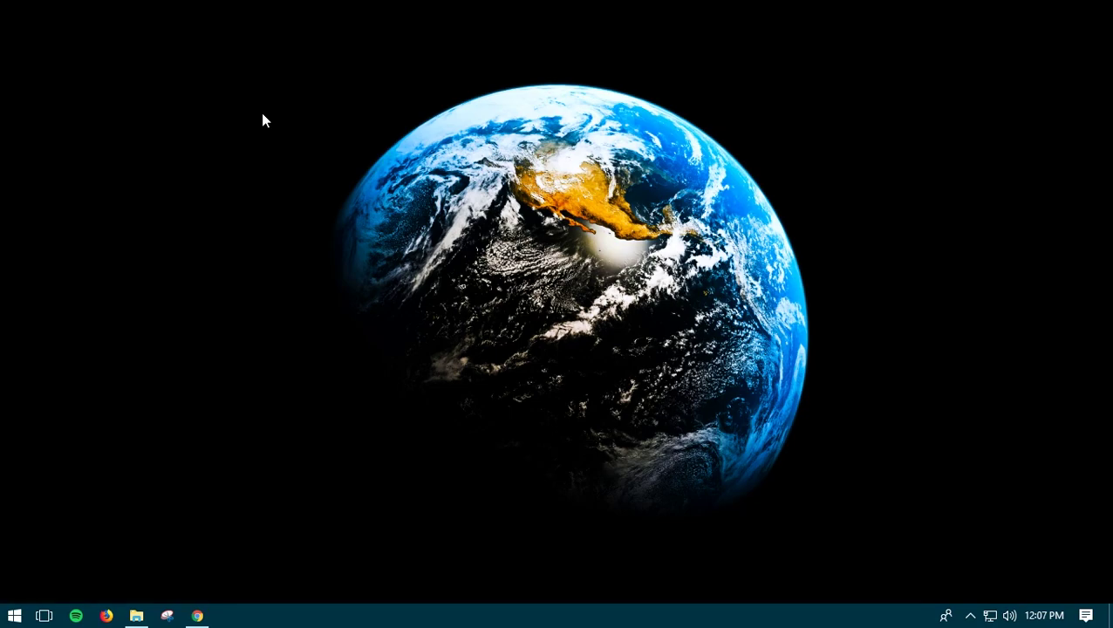
key("super")
type("auda")
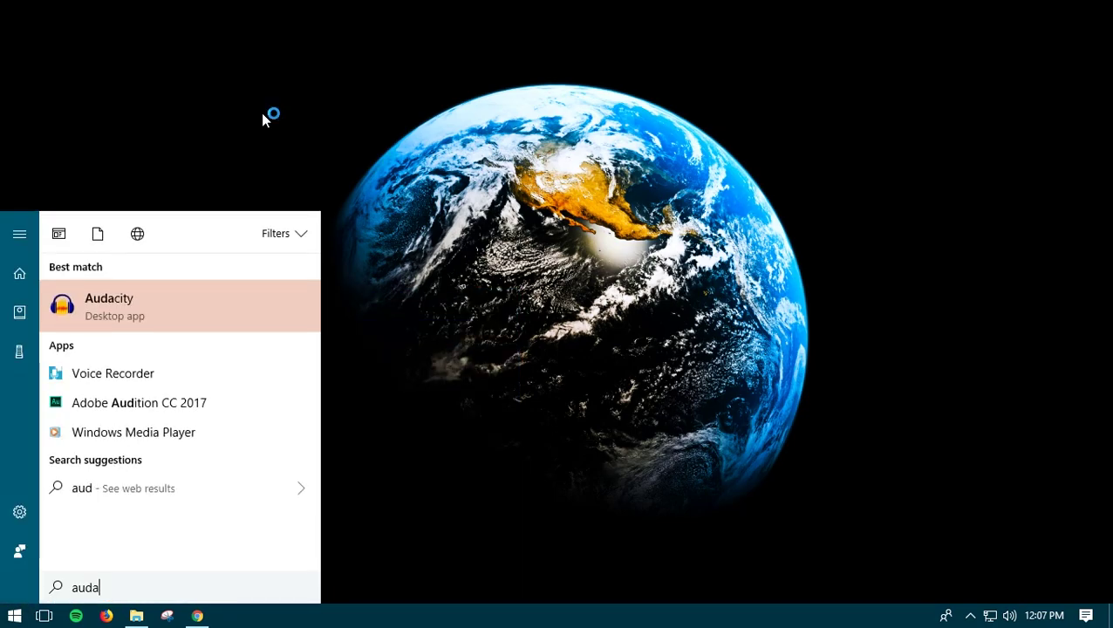
key("Return")
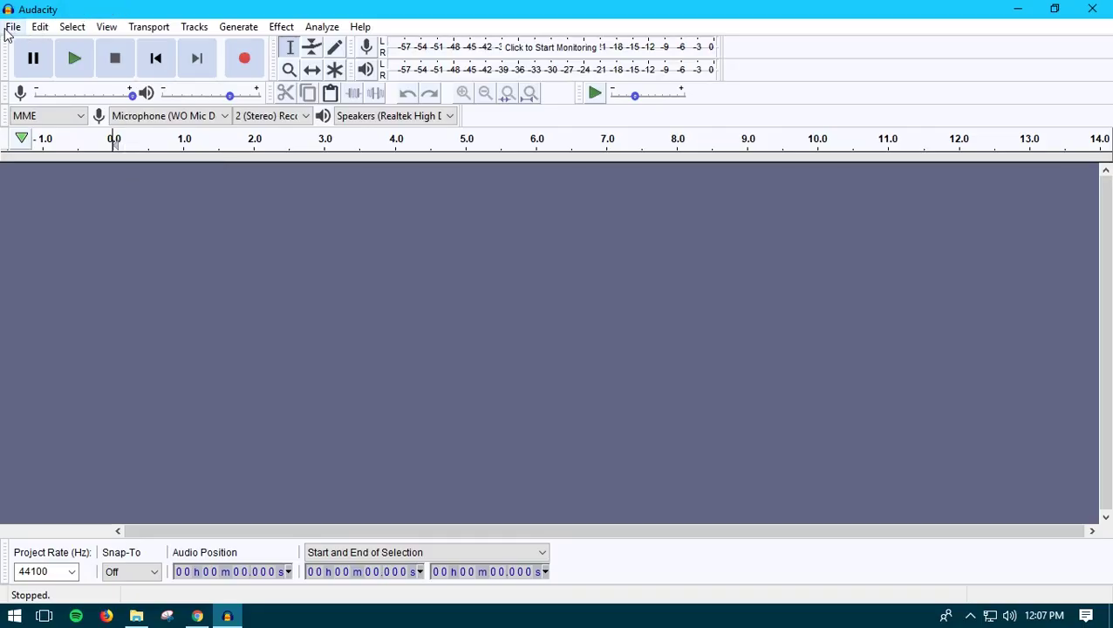
left_click(10, 28)
mouse_move(53, 183)
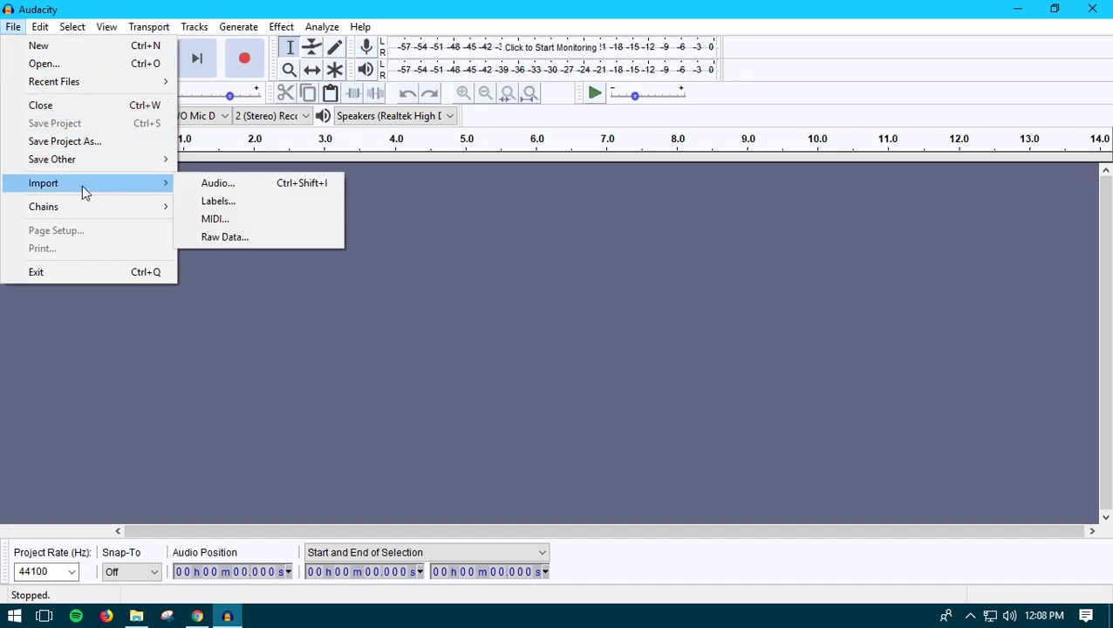
left_click(216, 185)
left_click(163, 213)
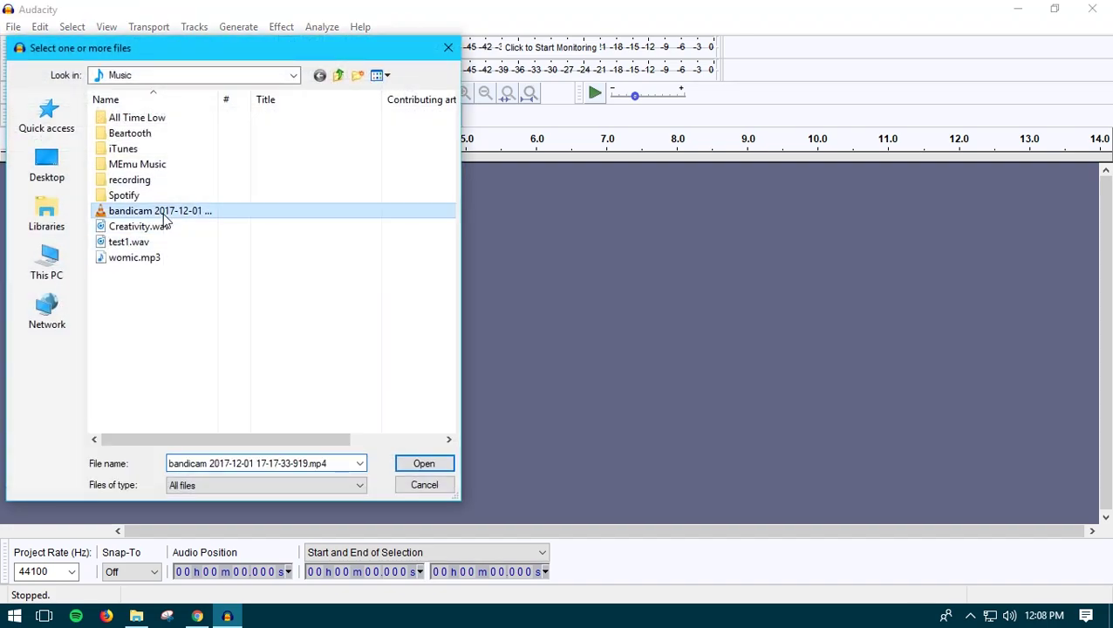
double_click(164, 218)
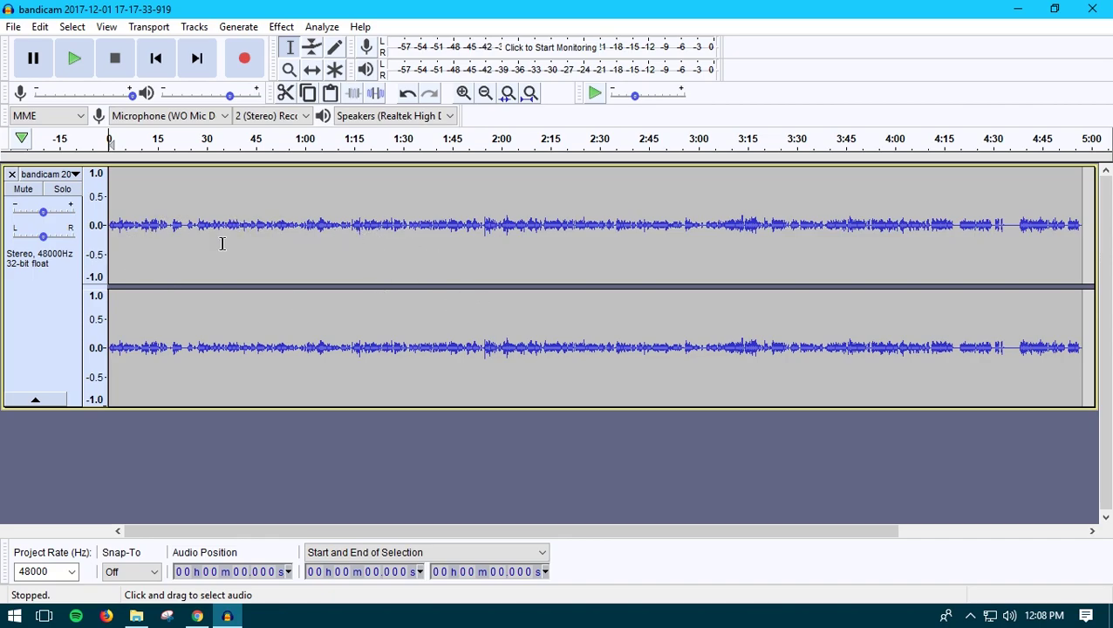
Export the track as MP3 named test111 at the Insane 320 kbps preset, leaving tags blank
left_click(13, 26)
mouse_move(52, 158)
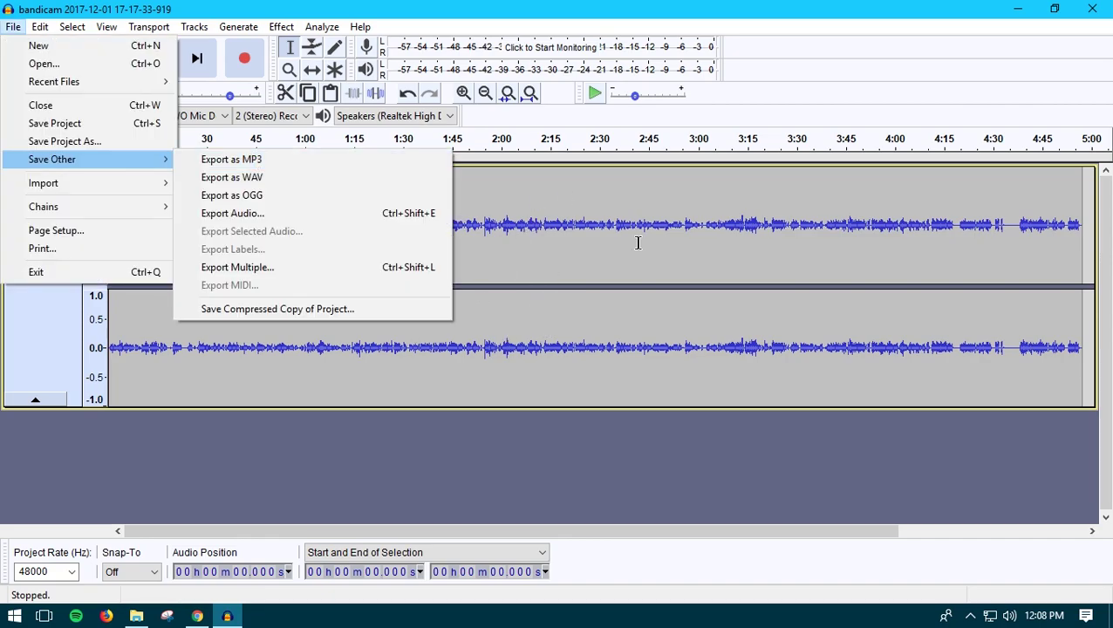
left_click(639, 242)
left_click(13, 26)
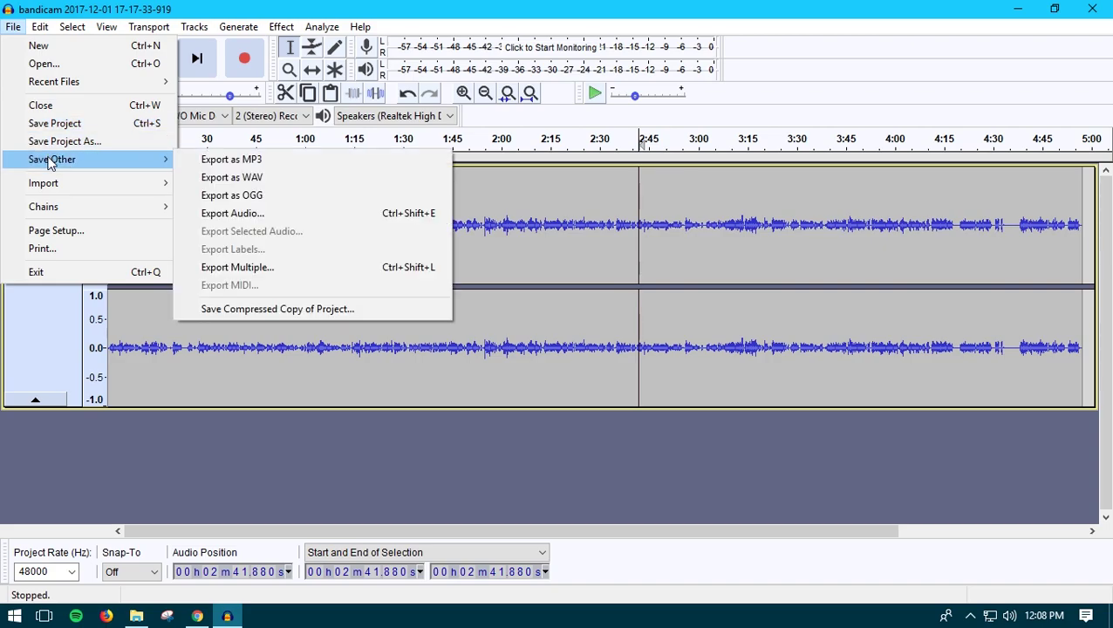
left_click(231, 160)
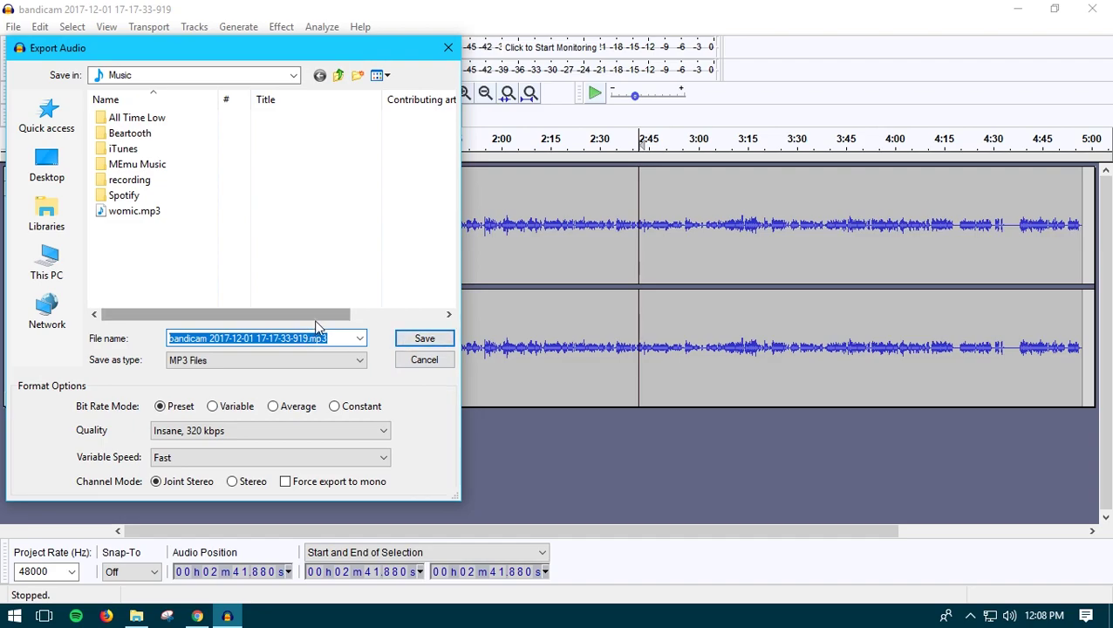
type("test1")
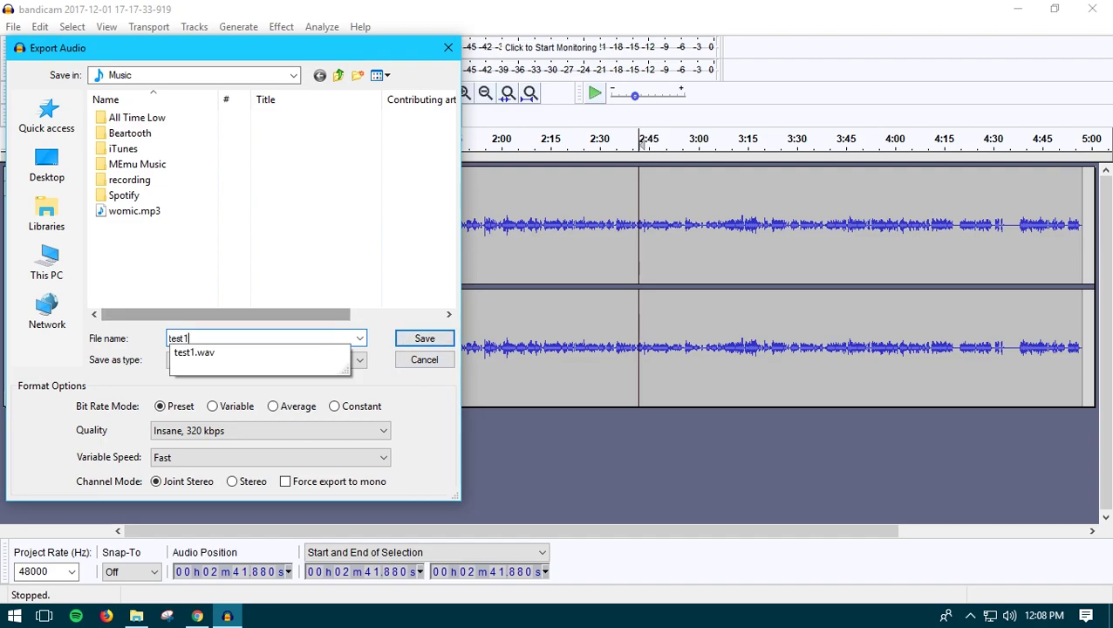
key("Return")
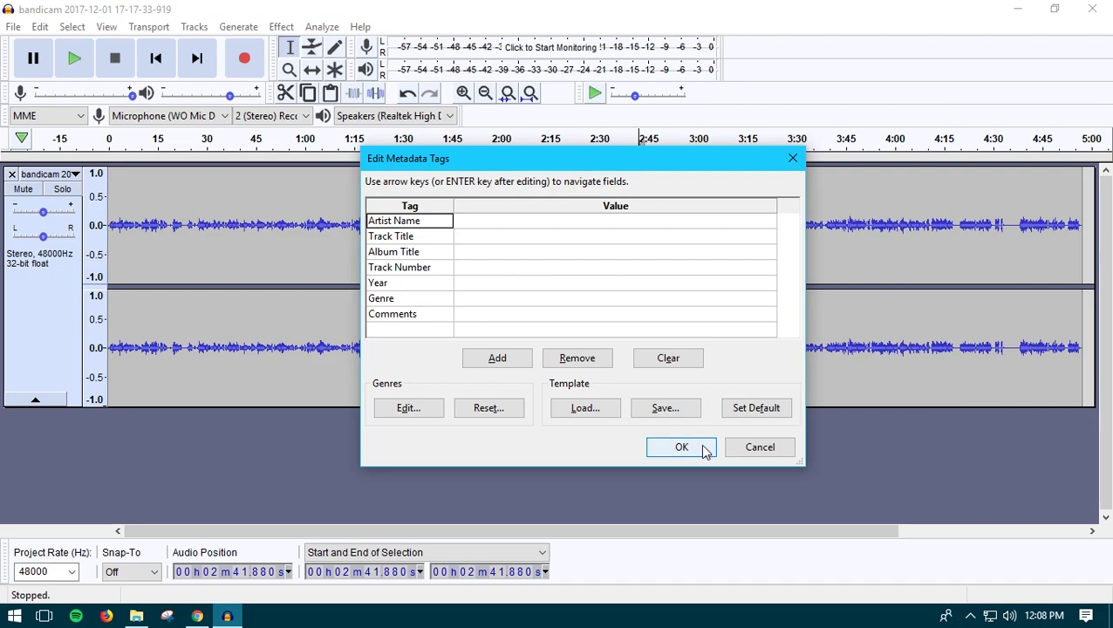
left_click(704, 450)
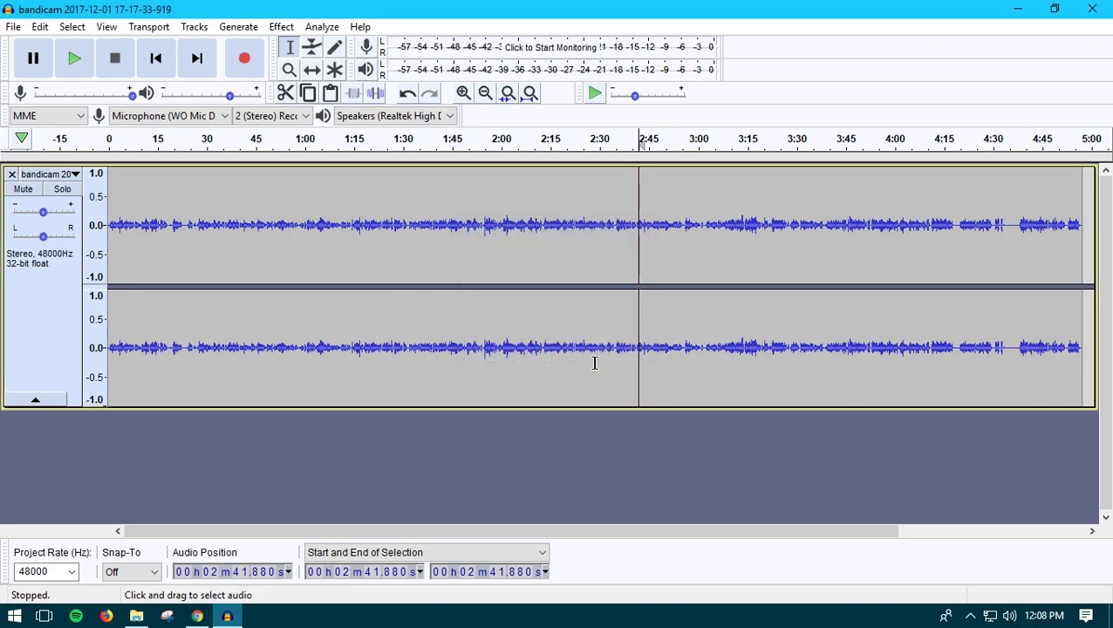
Drag the bandicam MP4 from the Music folder in File Explorer into Audacity as a second track
left_click(137, 616)
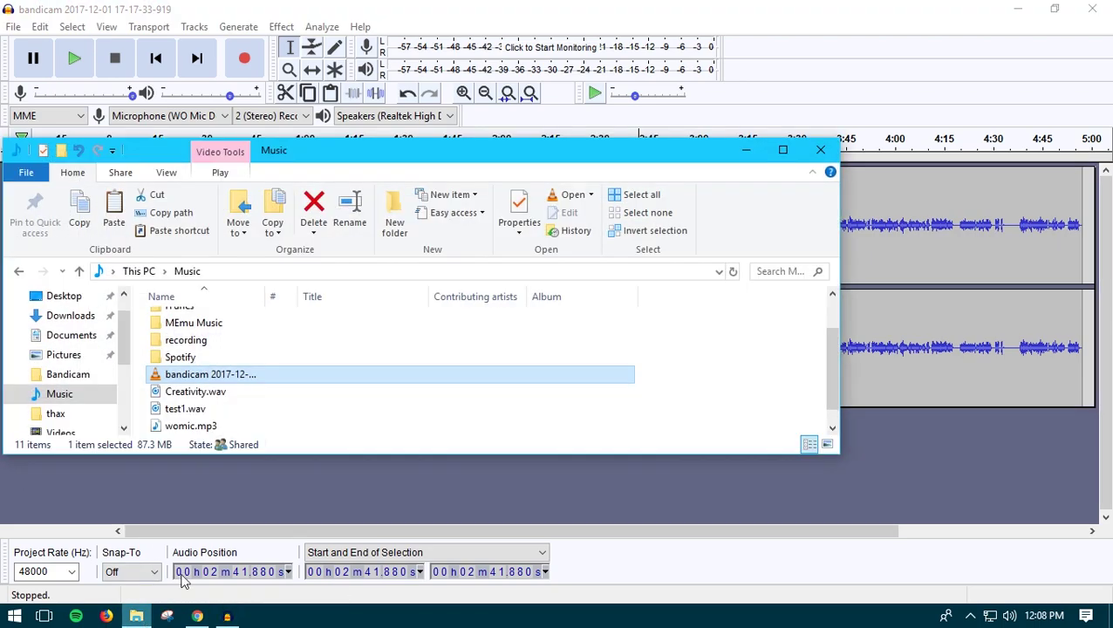
scroll(249, 363, "down", 1)
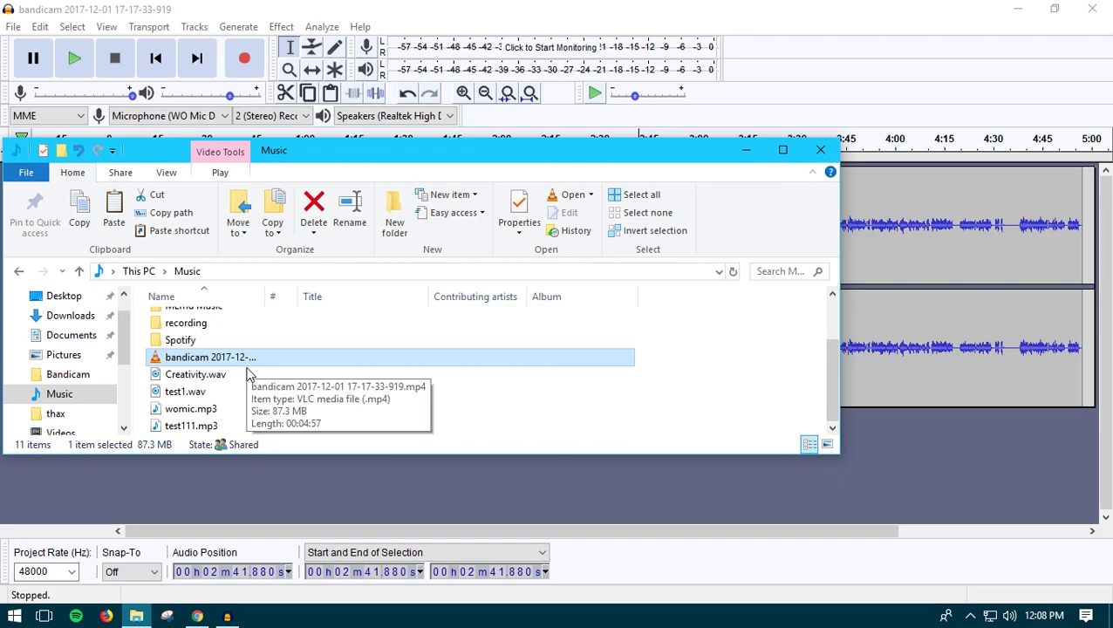
left_click(493, 489)
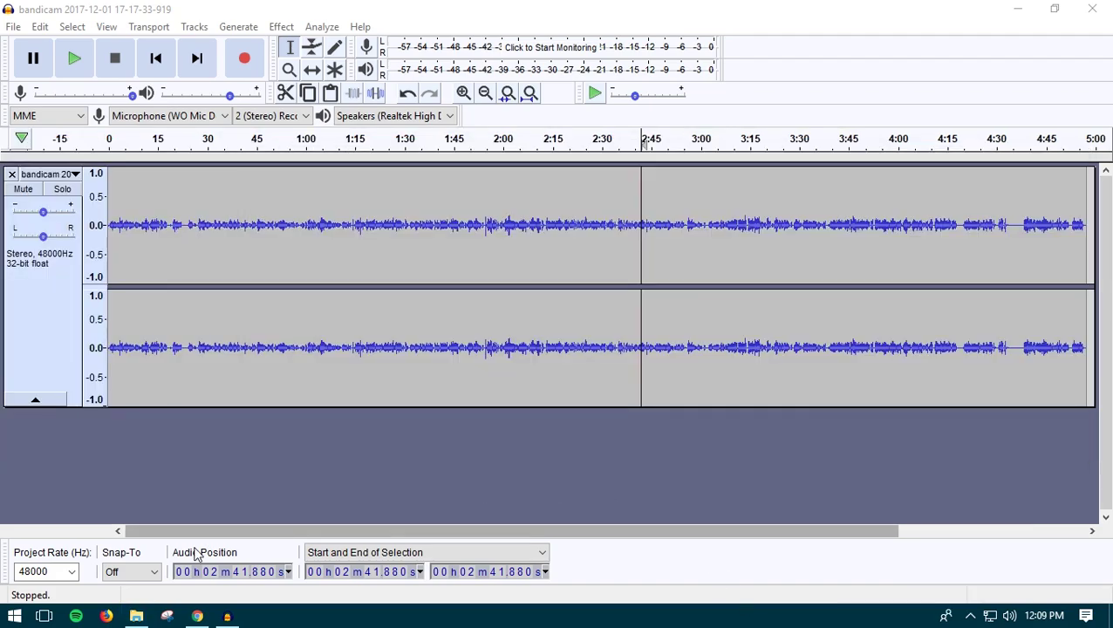
left_click(135, 617)
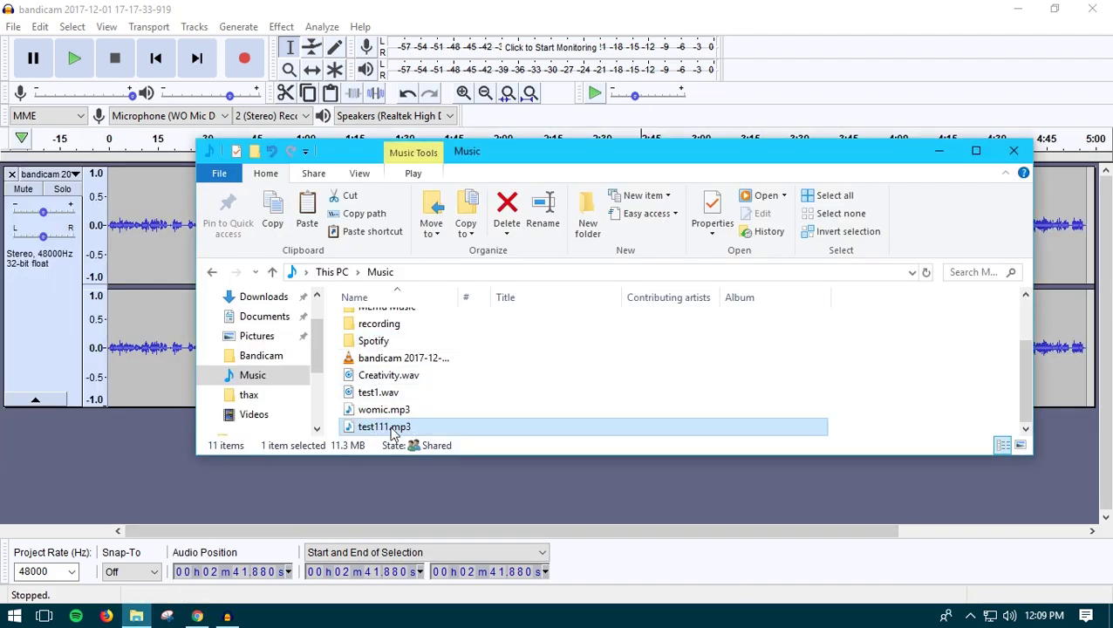
mouse_move(363, 359)
left_mouse_down()
mouse_move(286, 449)
mouse_move(121, 469)
left_mouse_up()
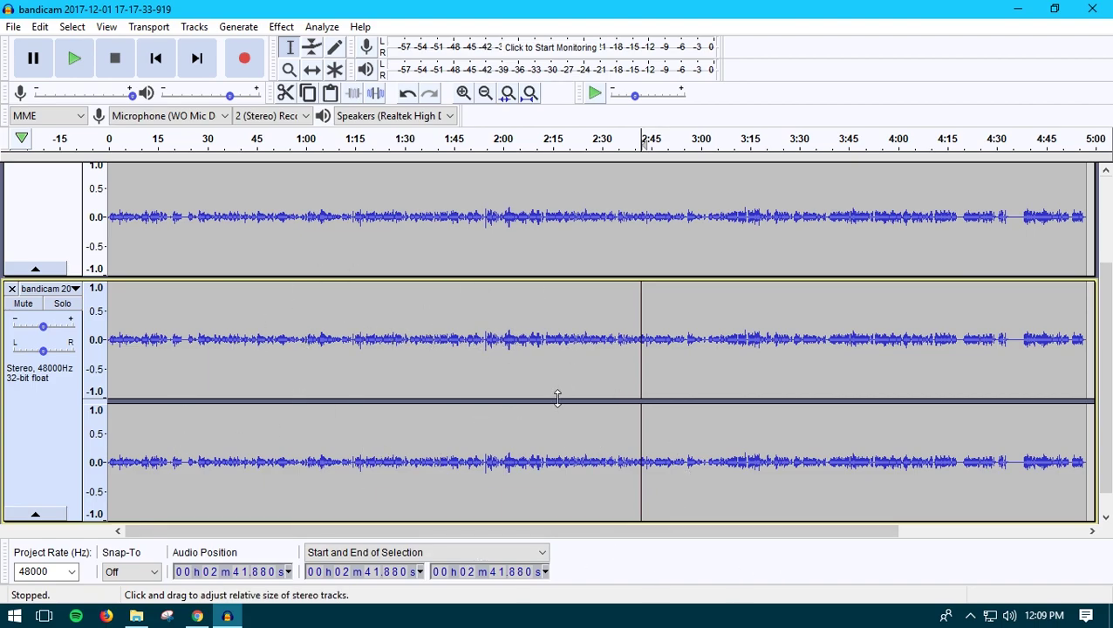
scroll(557, 402, "down", 1)
scroll(396, 280, "up", 3)
scroll(353, 361, "down", 3)
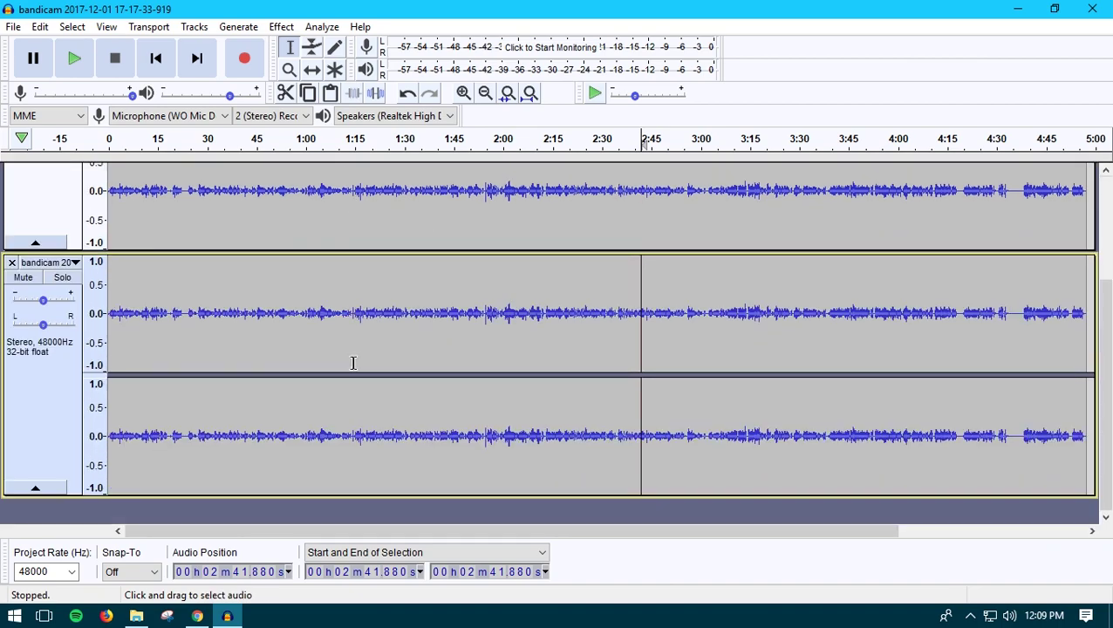